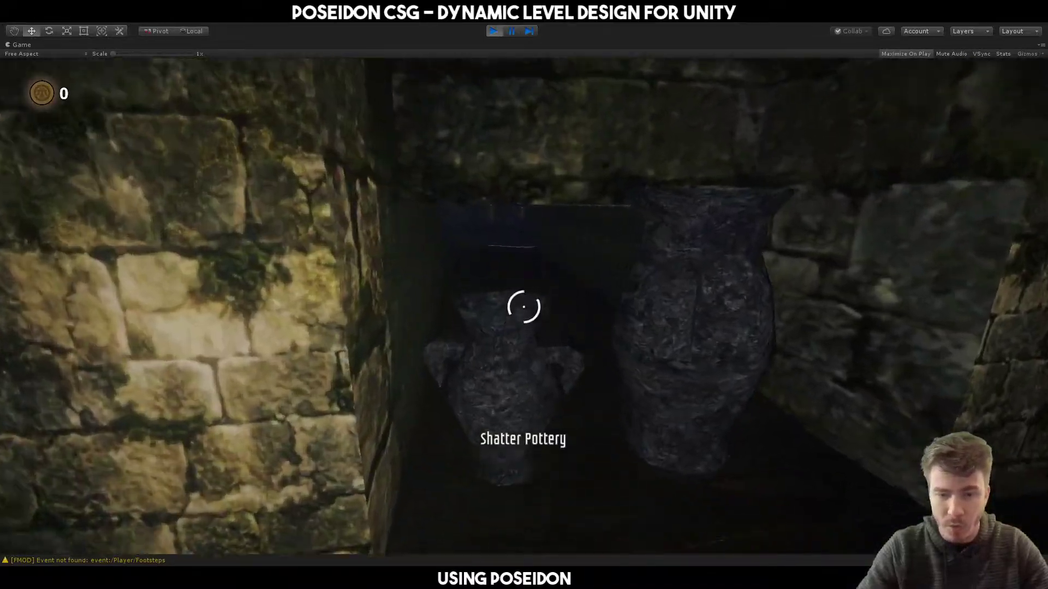
- Playtest the temple interior, shattering the pottery, collecting coins and walking through the dark stone corridors
{"action": "left_click", "coordinate": [523, 306]}
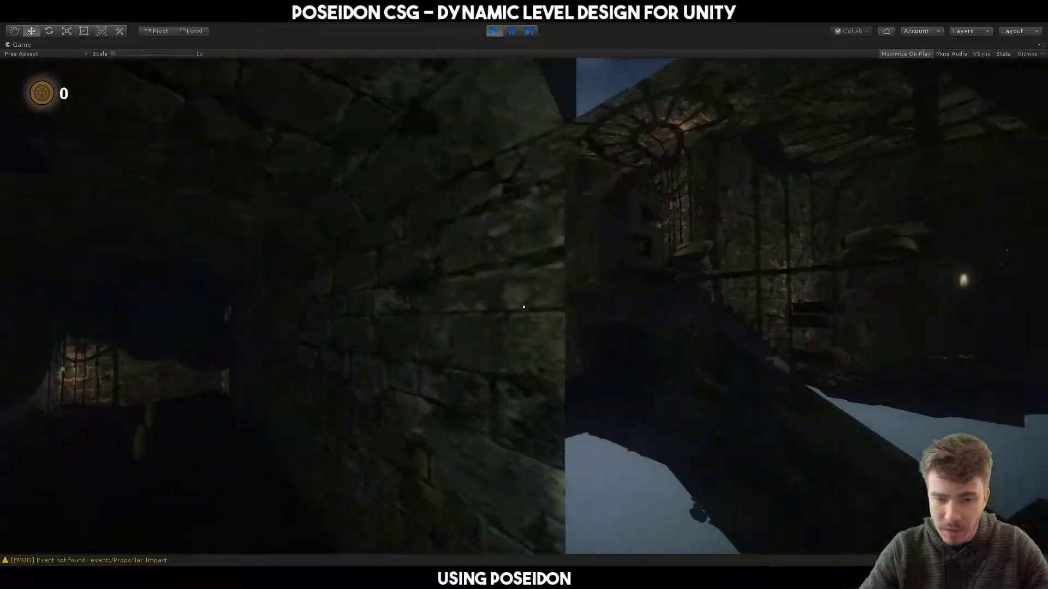
{"action": "key", "text": "w"}
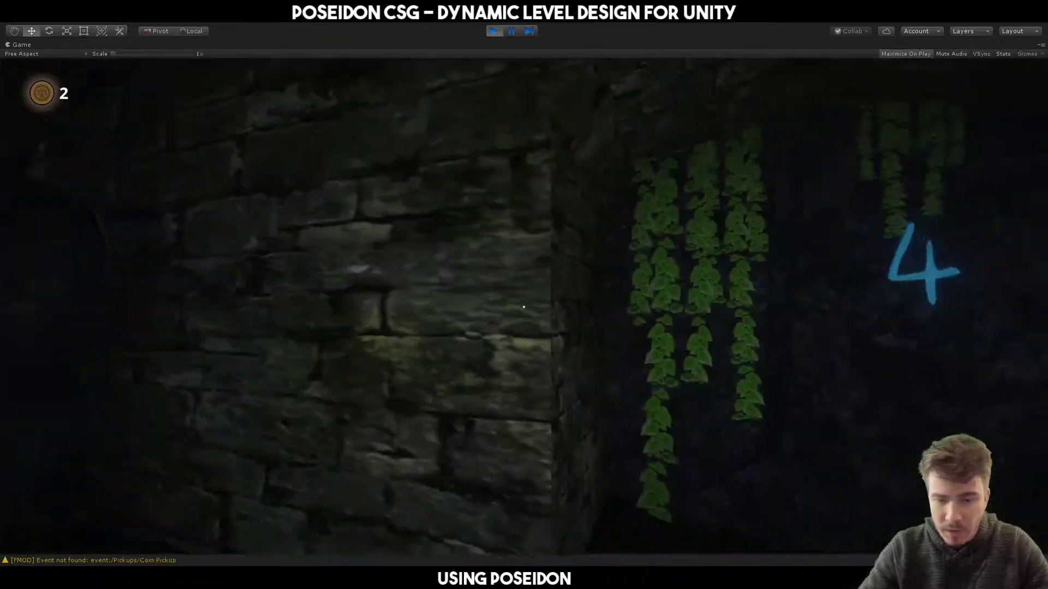
{"action": "key", "text": "w"}
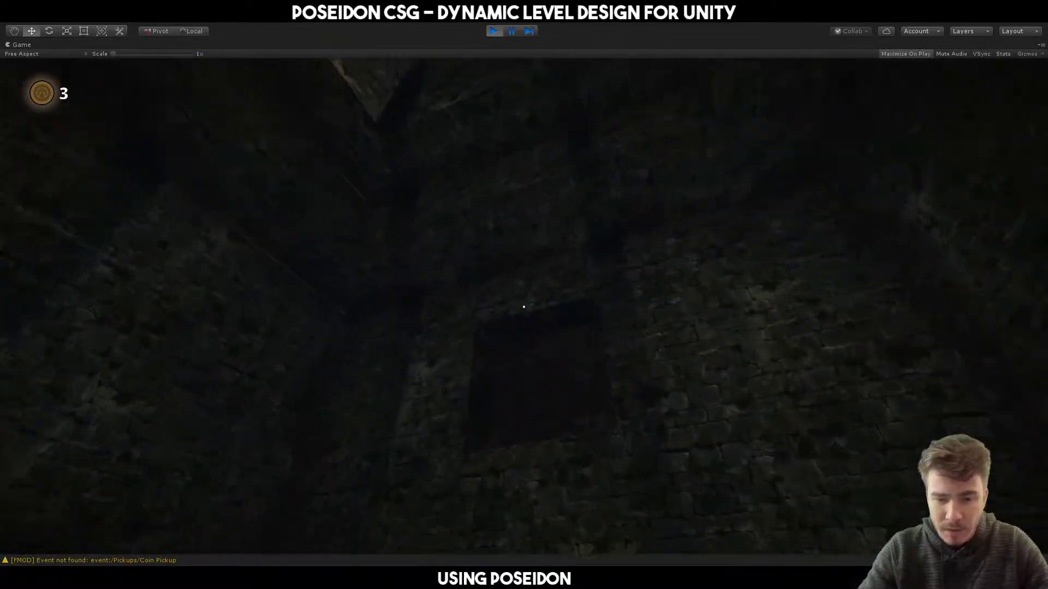
{"action": "key", "text": "w"}
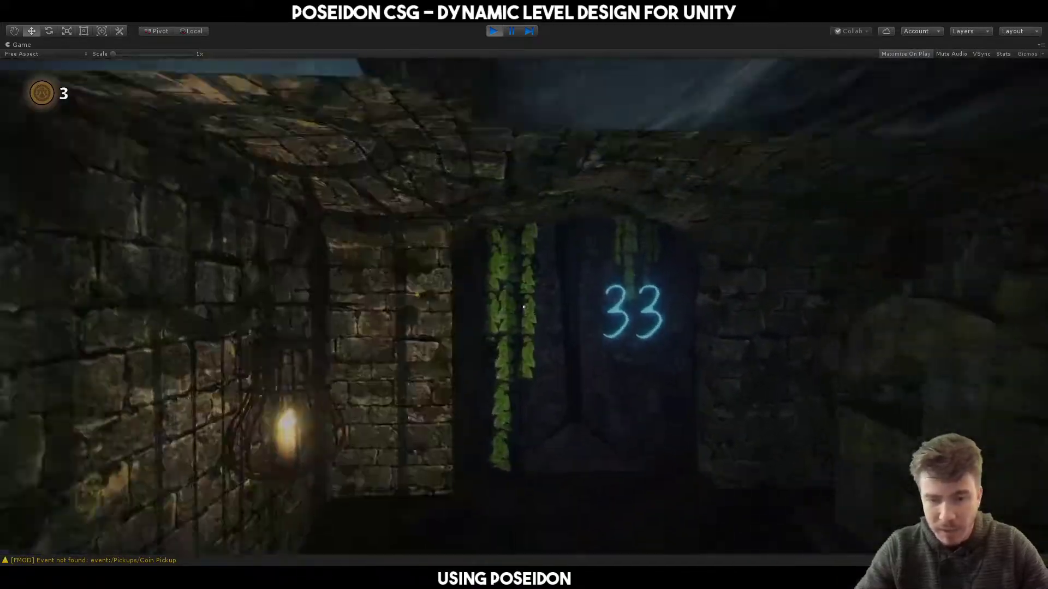
{"action": "key", "text": "w"}
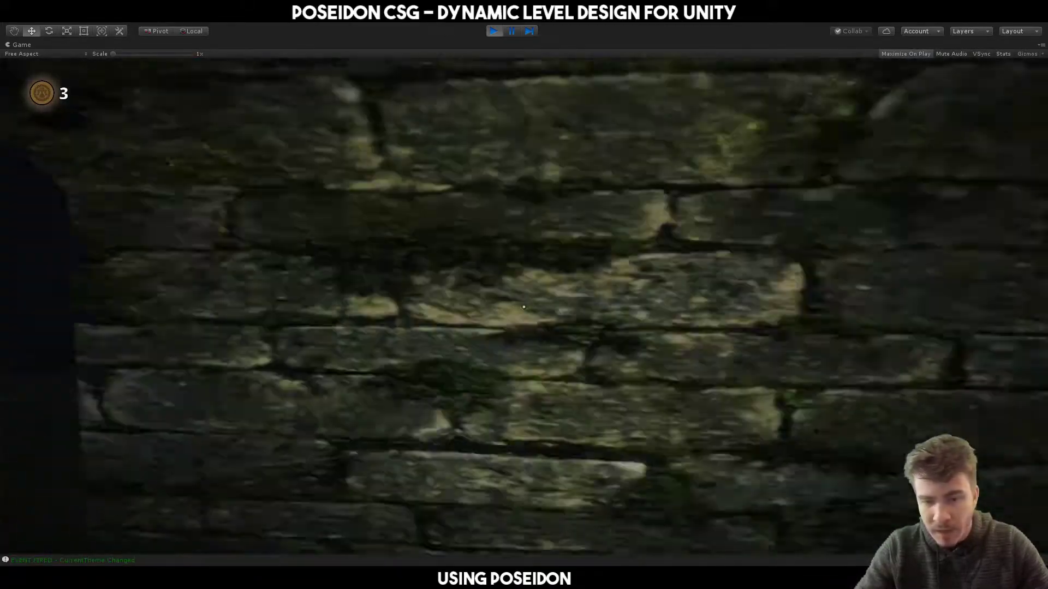
- Walk out through the overgrown outdoor basin to examine its level geometry, and stop the playtest
{"action": "key", "text": "w"}
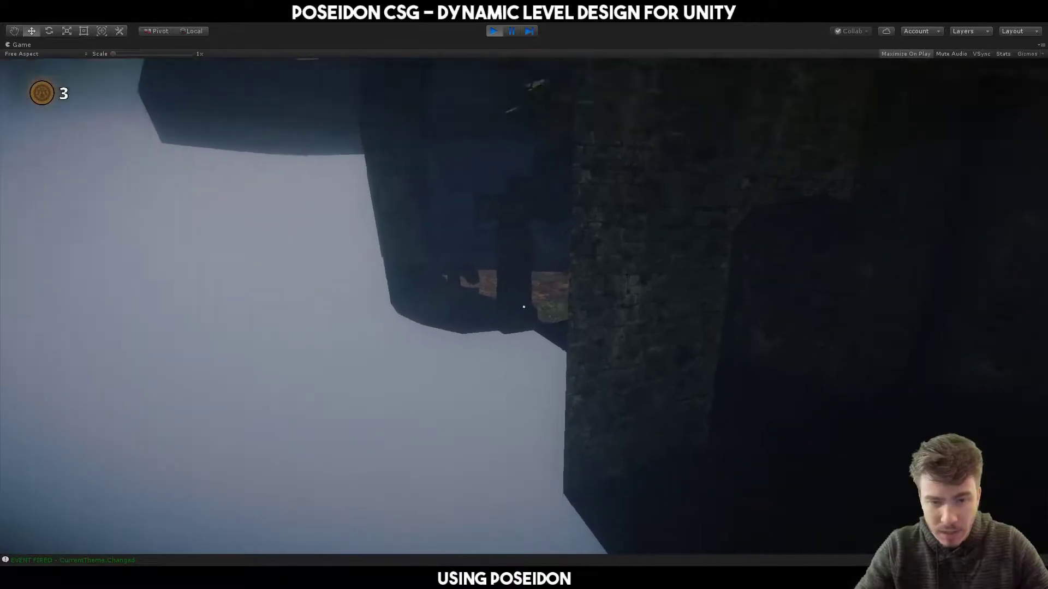
{"action": "key", "text": "w"}
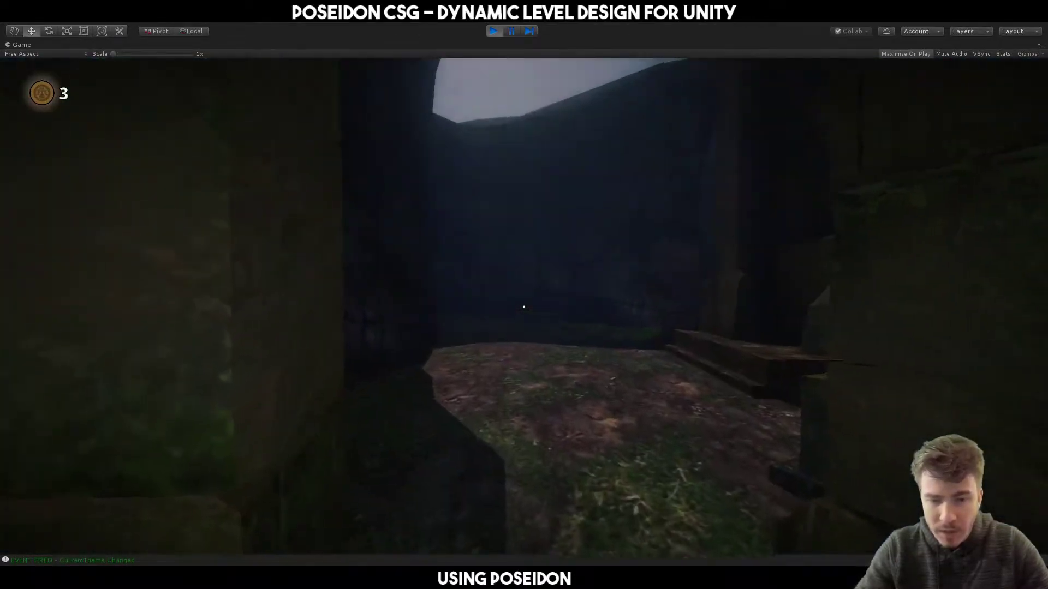
{"action": "key", "text": "w"}
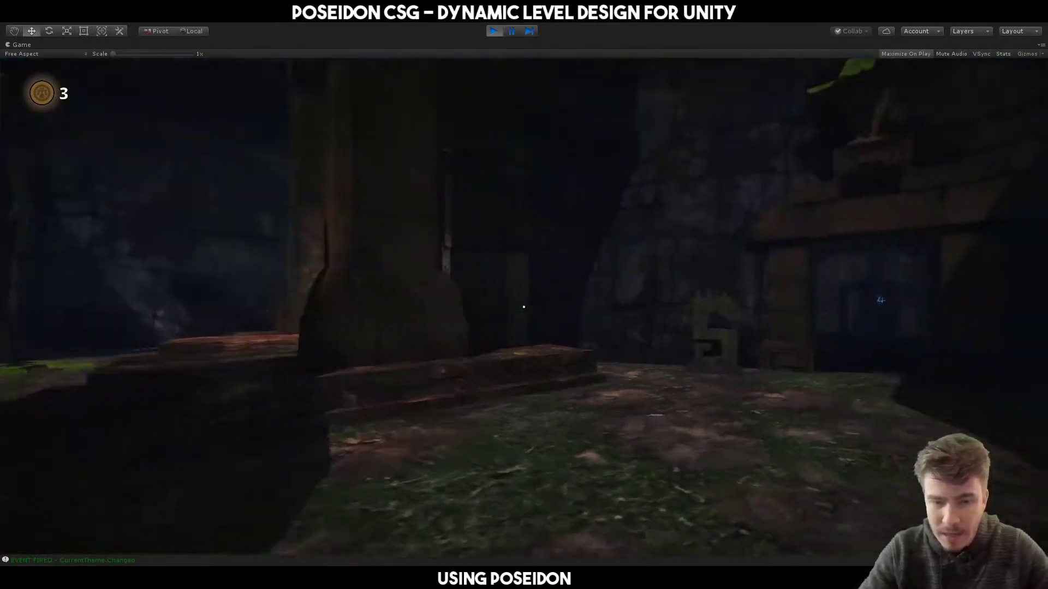
{"action": "key", "text": "w"}
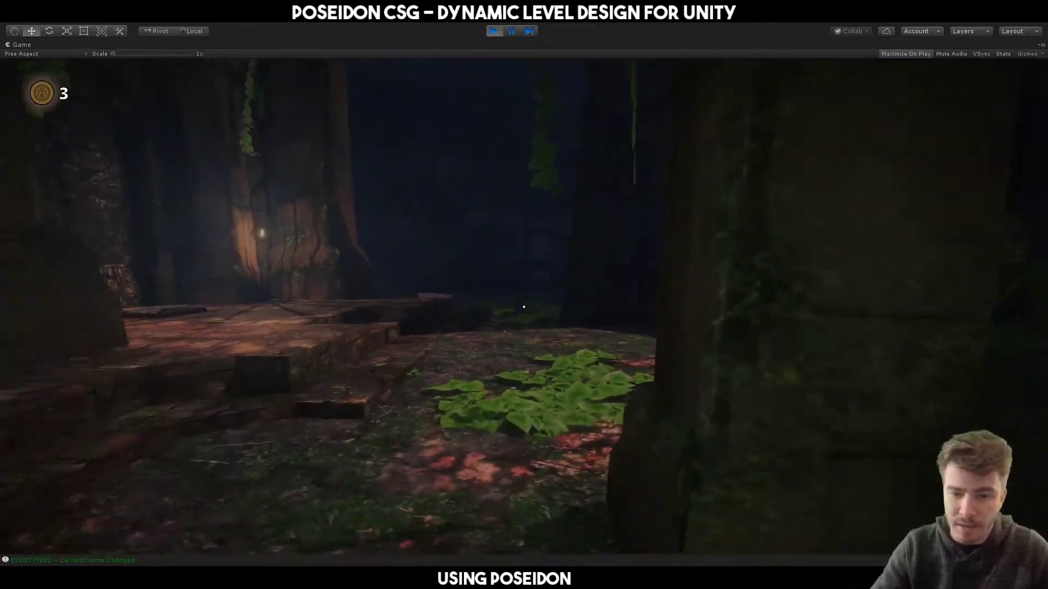
{"action": "key", "text": "w"}
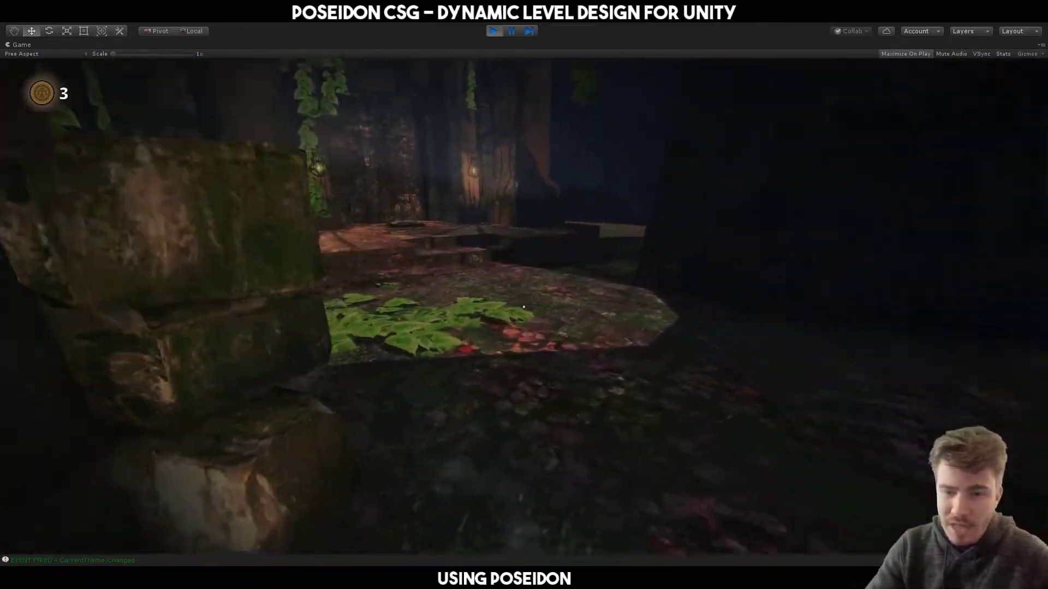
{"action": "key", "text": "s"}
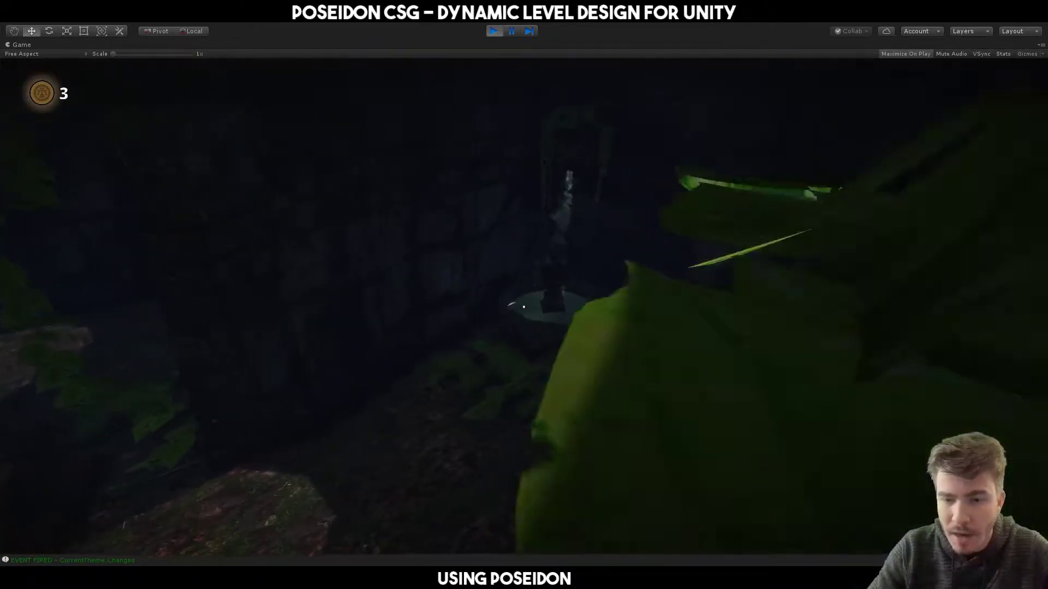
{"action": "key", "text": "w"}
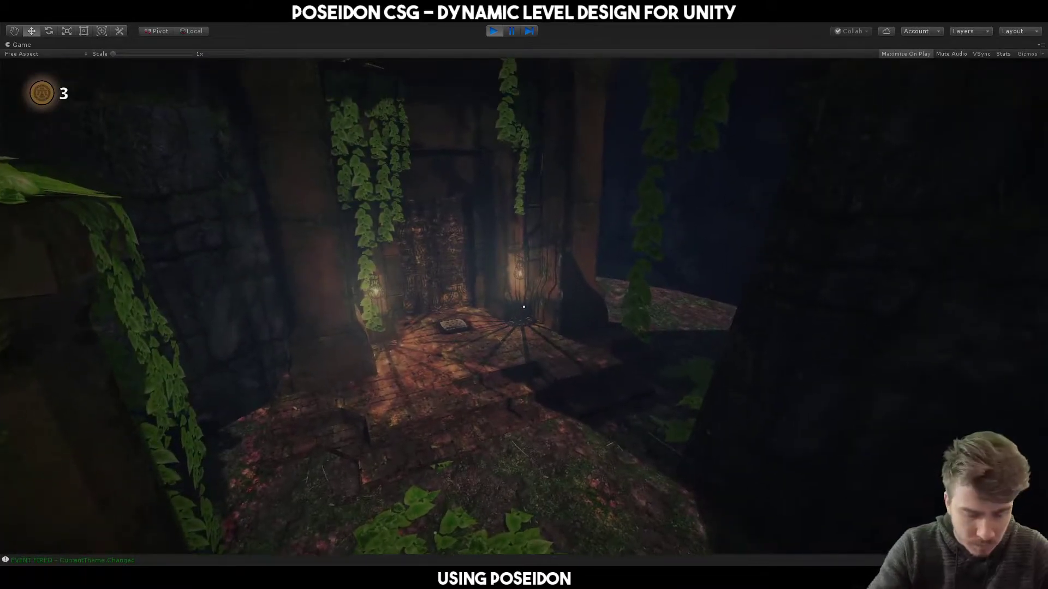
{"action": "key", "text": "ctrl+p"}
{"action": "right_click_drag", "start_coordinate": [431, 242], "coordinate": [620, 350]}
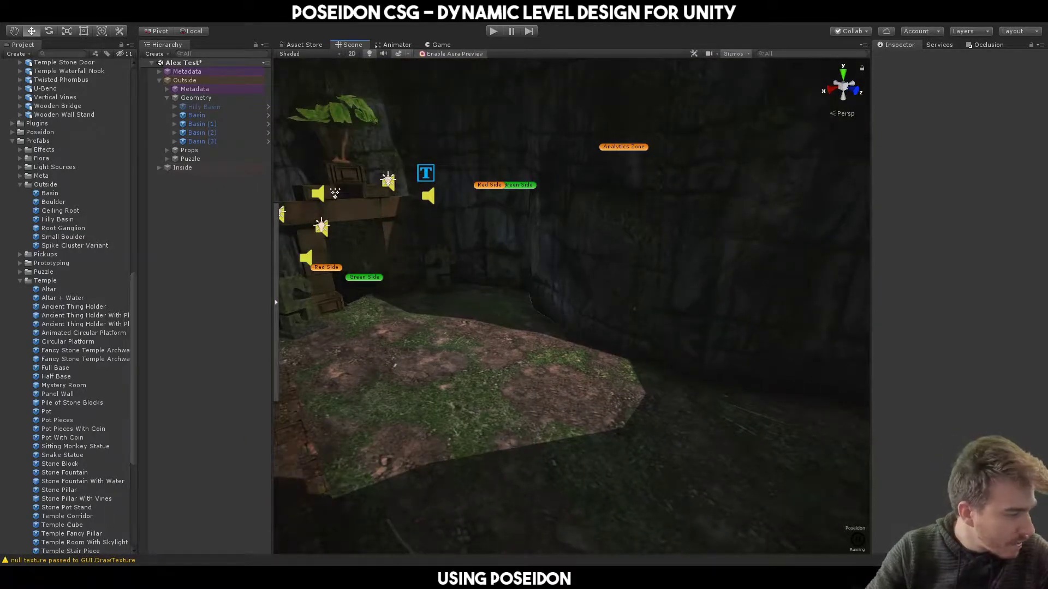
- Switch to Modo and examine the Temple Corridor mesh, selecting its connected polygons and its floor faces
{"action": "key", "text": "alt+Tab"}
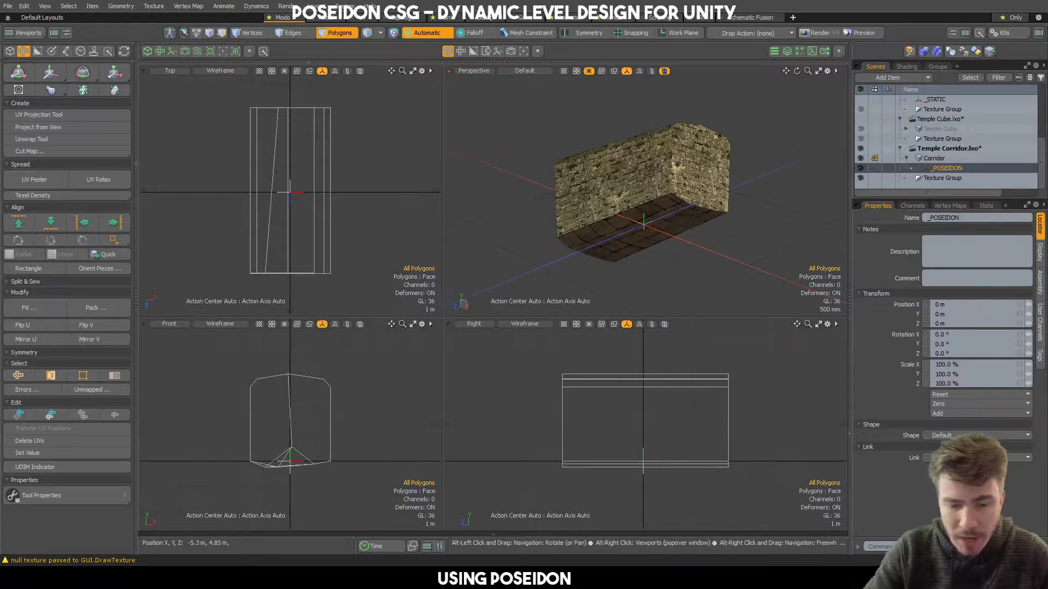
{"action": "left_click_drag", "start_coordinate": [725, 243], "coordinate": [703, 243], "text": "alt"}
{"action": "left_click", "coordinate": [673, 224]}
{"action": "double_click", "coordinate": [673, 224]}
{"action": "left_click", "coordinate": [715, 273]}
{"action": "mouse_move", "coordinate": [637, 258]}
{"action": "left_mouse_down", "text": "alt"}
{"action": "mouse_move", "coordinate": [628, 252]}
{"action": "mouse_move", "coordinate": [669, 246]}
{"action": "mouse_move", "coordinate": [606, 222]}
{"action": "mouse_move", "coordinate": [630, 251]}
{"action": "left_mouse_up", "text": "alt"}
{"action": "double_click", "coordinate": [639, 188]}
{"action": "left_click", "coordinate": [628, 275]}
{"action": "double_click", "coordinate": [602, 247]}
{"action": "left_click", "coordinate": [456, 299]}
{"action": "left_click_drag", "start_coordinate": [595, 251], "coordinate": [620, 222]}
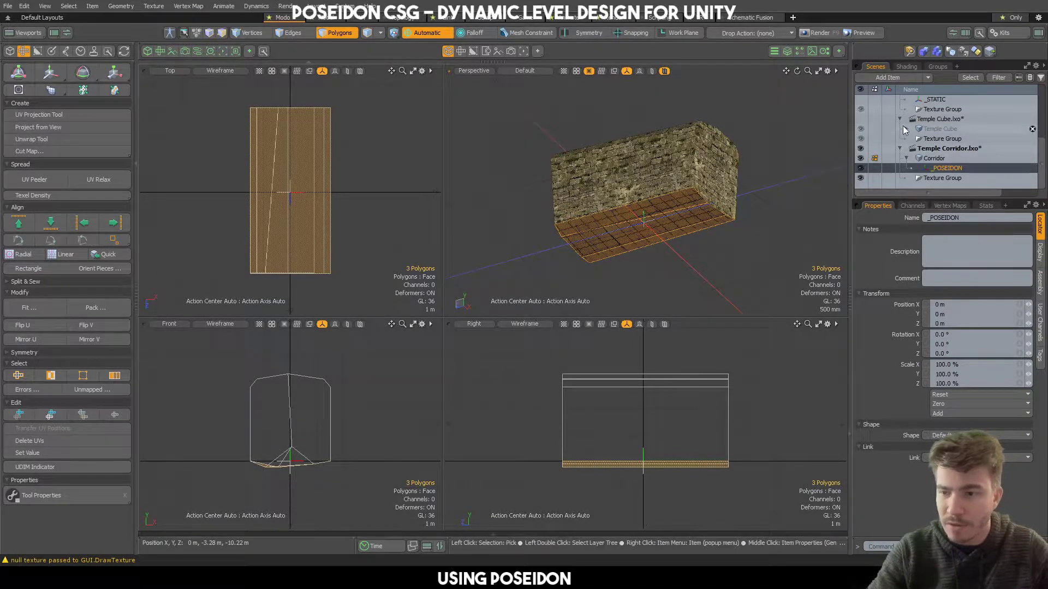
- Show the Temple Cube mesh and inspect its textured inner faces
{"action": "left_click", "coordinate": [940, 130]}
{"action": "left_click_drag", "start_coordinate": [687, 131], "coordinate": [616, 210], "text": "alt"}
{"action": "left_click", "coordinate": [905, 129]}
{"action": "left_click", "coordinate": [907, 129]}
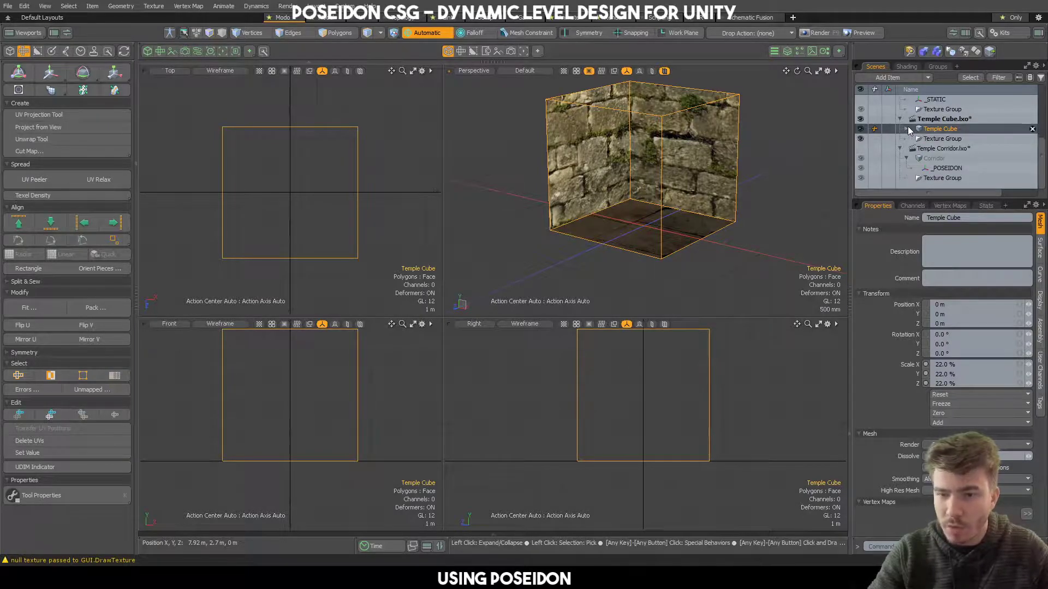
- Return to the Corridor mesh, flip its selected polygons and flip them back to compare the face direction
{"action": "left_click", "coordinate": [934, 158]}
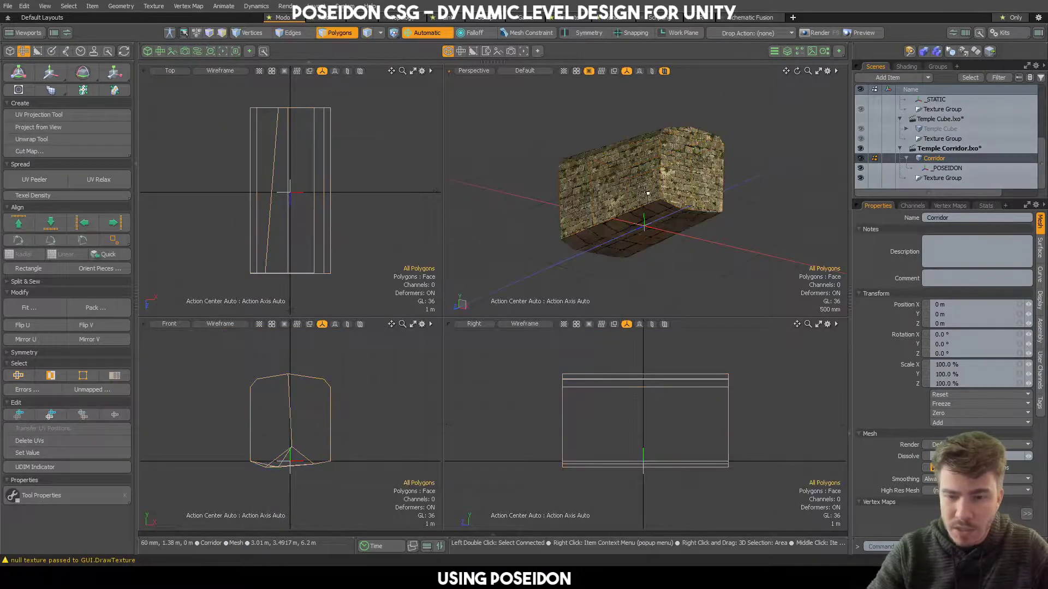
{"action": "key", "text": "3"}
{"action": "left_click", "coordinate": [518, 214]}
{"action": "left_click_drag", "start_coordinate": [518, 214], "coordinate": [492, 203], "text": "alt"}
{"action": "double_click", "coordinate": [643, 201]}
{"action": "key", "text": "f"}
{"action": "key", "text": "f"}
{"action": "left_click", "coordinate": [802, 166]}
{"action": "mouse_move", "coordinate": [802, 166]}
{"action": "left_mouse_down", "text": "alt"}
{"action": "mouse_move", "coordinate": [695, 181]}
{"action": "mouse_move", "coordinate": [660, 226]}
{"action": "mouse_move", "coordinate": [567, 126]}
{"action": "mouse_move", "coordinate": [570, 218]}
{"action": "mouse_move", "coordinate": [572, 175]}
{"action": "mouse_move", "coordinate": [573, 197]}
{"action": "mouse_move", "coordinate": [612, 187]}
{"action": "left_mouse_up", "text": "alt"}
{"action": "left_click", "coordinate": [613, 187]}
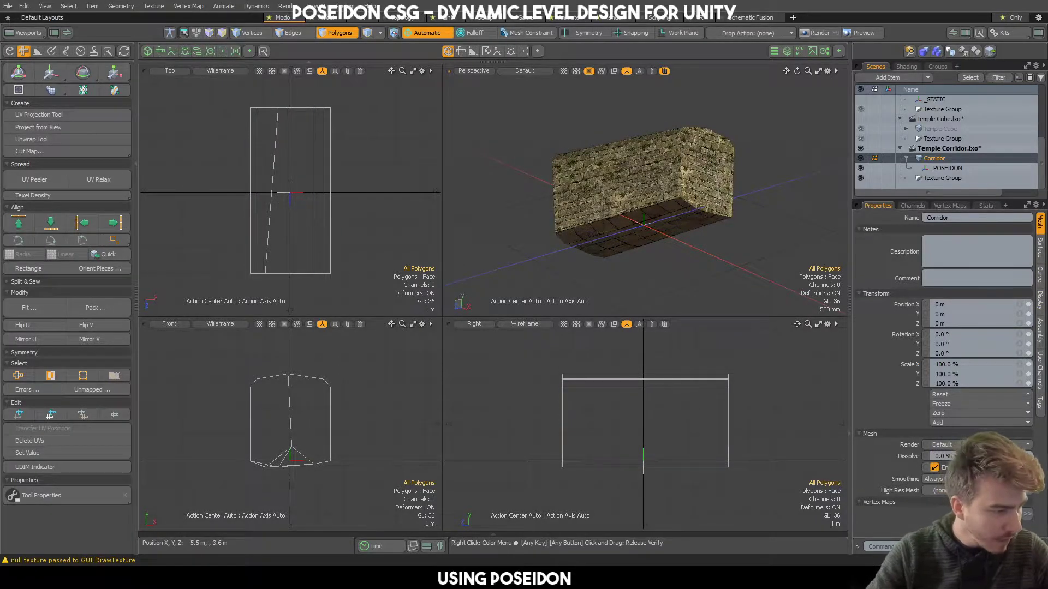
- Switch back to Unity and open the Temple Corridor prefab to examine the Poseidon component on its Corridor mesh
{"action": "key", "text": "alt+Tab"}
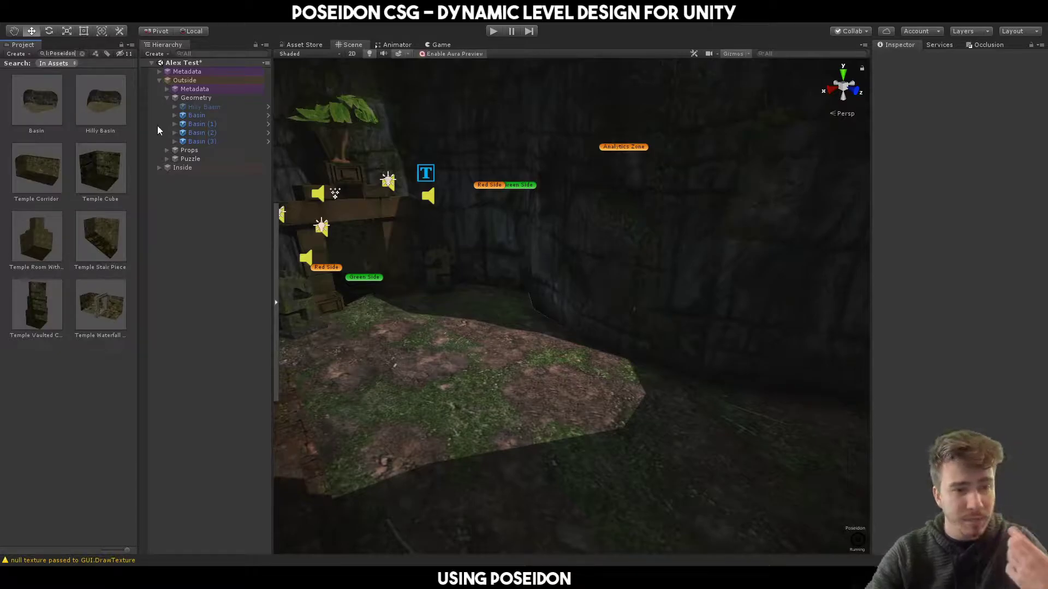
{"action": "left_click", "coordinate": [159, 80]}
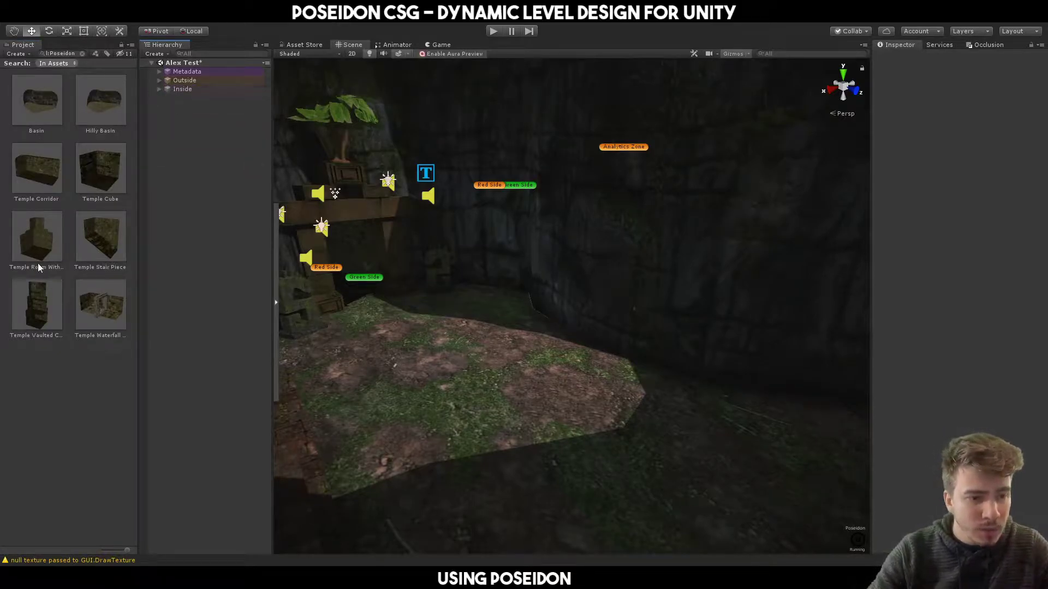
{"action": "double_click", "coordinate": [38, 172]}
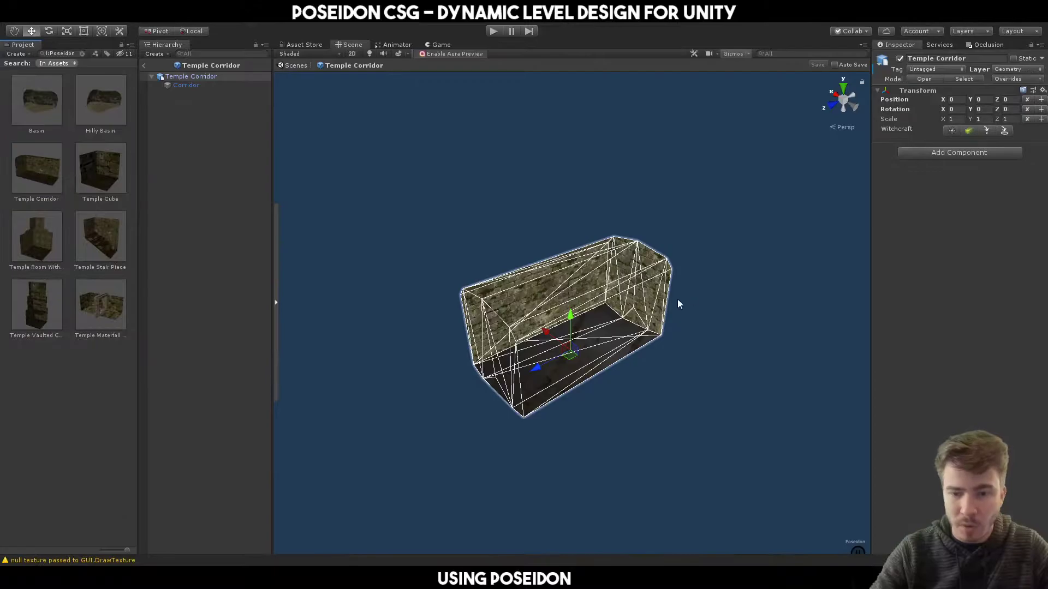
{"action": "left_click", "coordinate": [578, 314]}
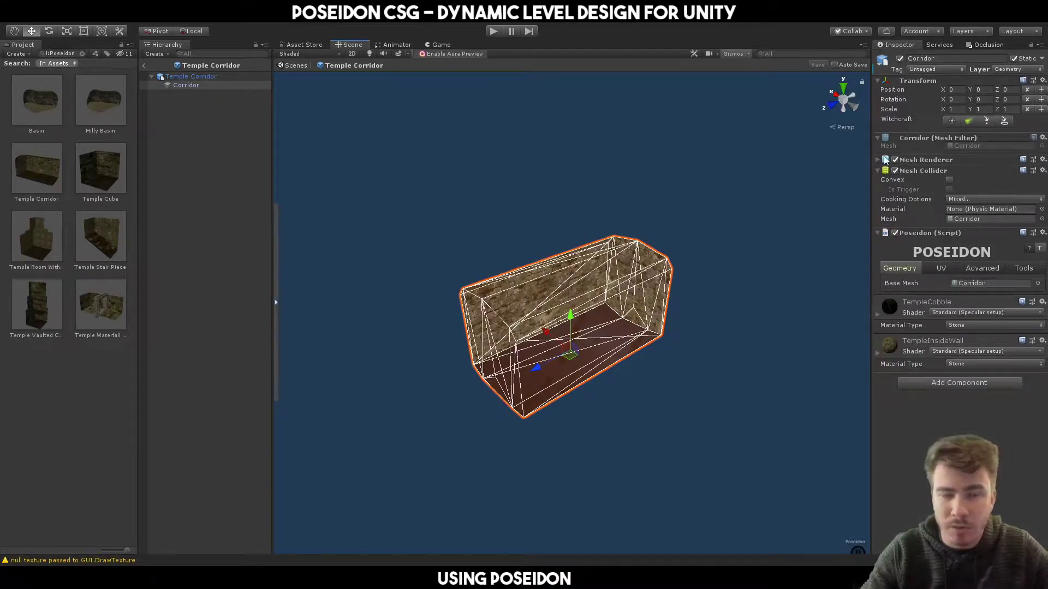
- Return to the Alex Test scene and turn off the scene view lighting
{"action": "left_click", "coordinate": [296, 65]}
{"action": "mouse_move", "coordinate": [540, 213]}
{"action": "right_mouse_down"}
{"action": "mouse_move", "coordinate": [556, 216]}
{"action": "mouse_move", "coordinate": [539, 213]}
{"action": "right_mouse_up"}
{"action": "left_click", "coordinate": [369, 54]}
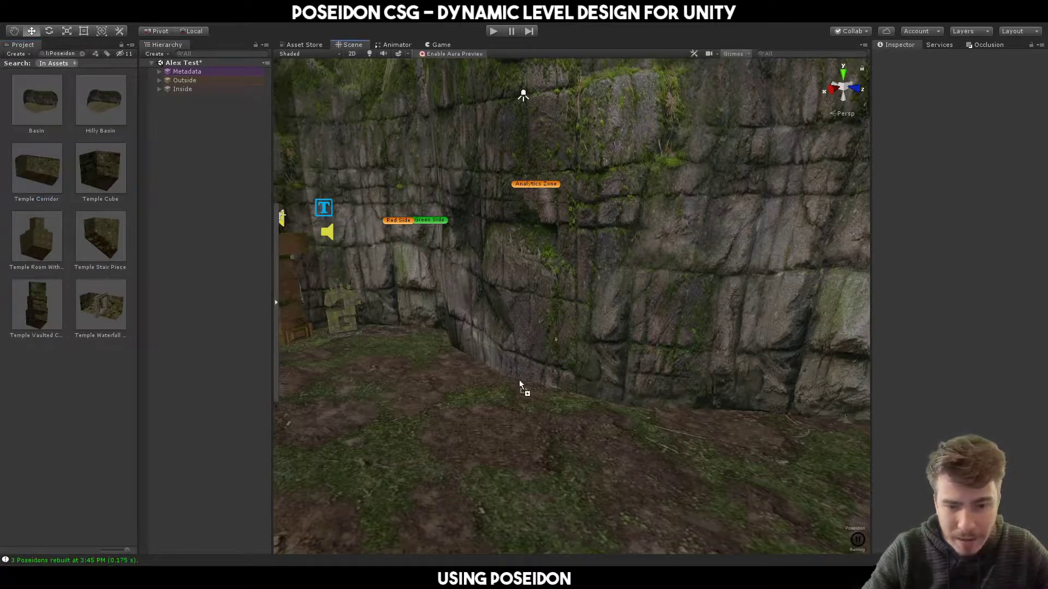
- Place a Temple Corridor prefab in the scene and move it into the base of the basin's rock wall
{"action": "mouse_move", "coordinate": [524, 385]}
{"action": "left_mouse_down"}
{"action": "mouse_move", "coordinate": [666, 366]}
{"action": "mouse_move", "coordinate": [523, 399]}
{"action": "left_mouse_up"}
{"action": "key", "text": "w"}
{"action": "left_click_drag", "start_coordinate": [523, 343], "coordinate": [513, 364]}
{"action": "right_click_drag", "start_coordinate": [474, 376], "coordinate": [523, 362]}
{"action": "right_click_drag", "start_coordinate": [663, 346], "coordinate": [612, 352]}
{"action": "key", "text": "ctrl+d"}
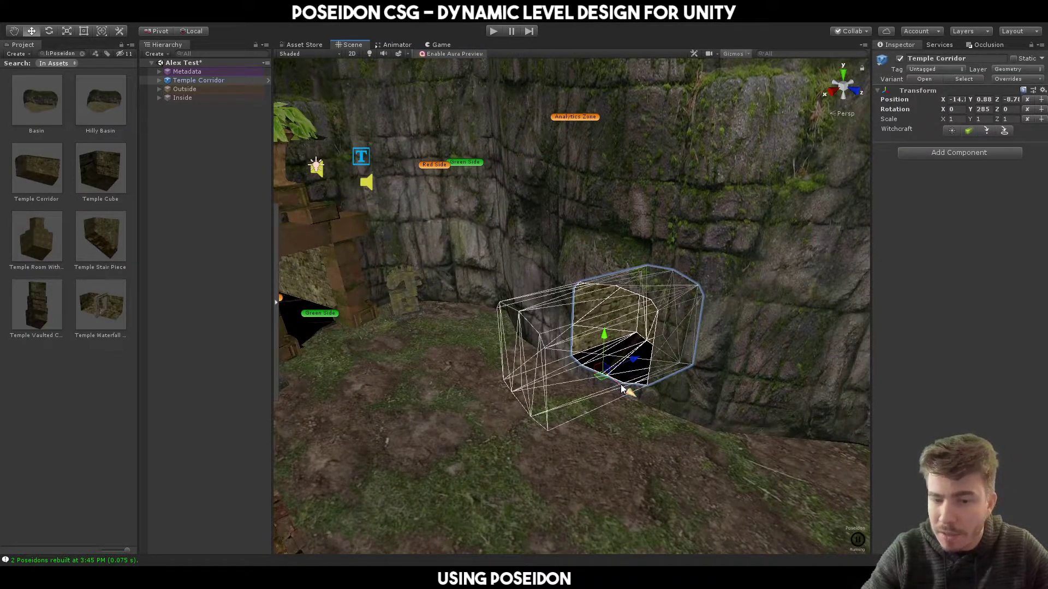
- Set the Temple Corridor's Y rotation to 270 and move it deeper into the rock wall
{"action": "key", "text": "e"}
{"action": "left_click_drag", "start_coordinate": [604, 398], "coordinate": [610, 397], "text": "ctrl"}
{"action": "key", "text": "w"}
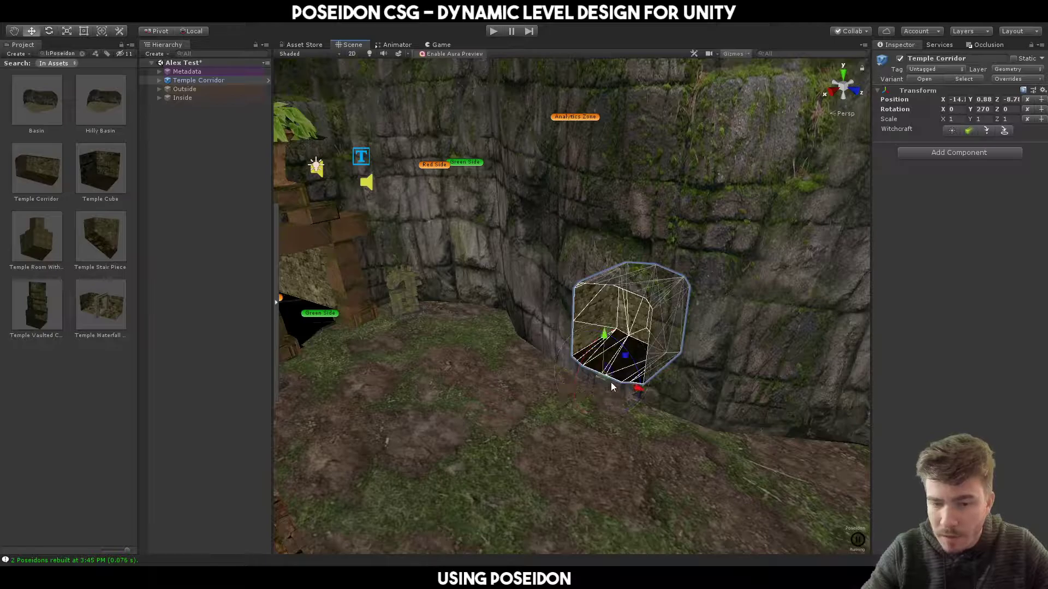
{"action": "left_click_drag", "start_coordinate": [623, 356], "coordinate": [658, 334]}
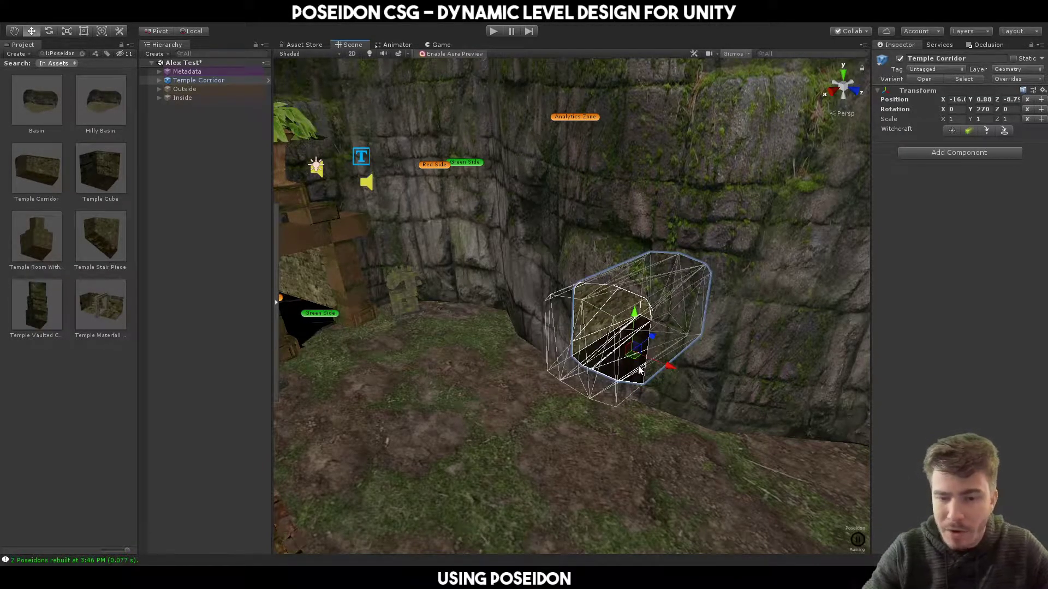
- Select Basin (1) to examine the mesh around the corridor opening, and reselect the Temple Corridor
{"action": "right_click_drag", "start_coordinate": [607, 441], "coordinate": [485, 440]}
{"action": "left_click", "coordinate": [555, 382]}
{"action": "right_click_drag", "start_coordinate": [555, 387], "coordinate": [665, 365]}
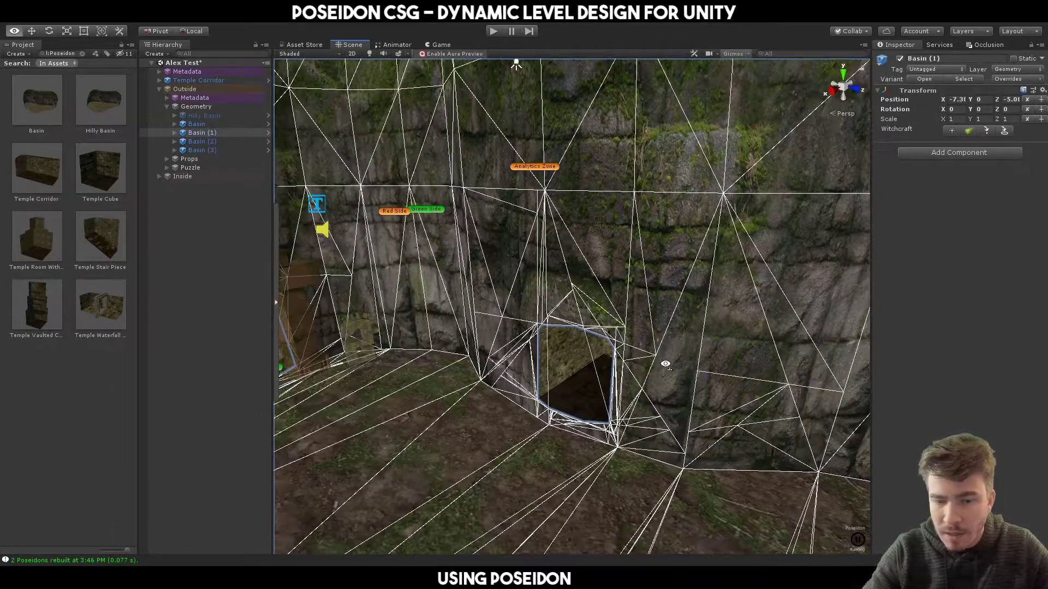
{"action": "left_click", "coordinate": [595, 393]}
{"action": "right_click_drag", "start_coordinate": [594, 393], "coordinate": [574, 384]}
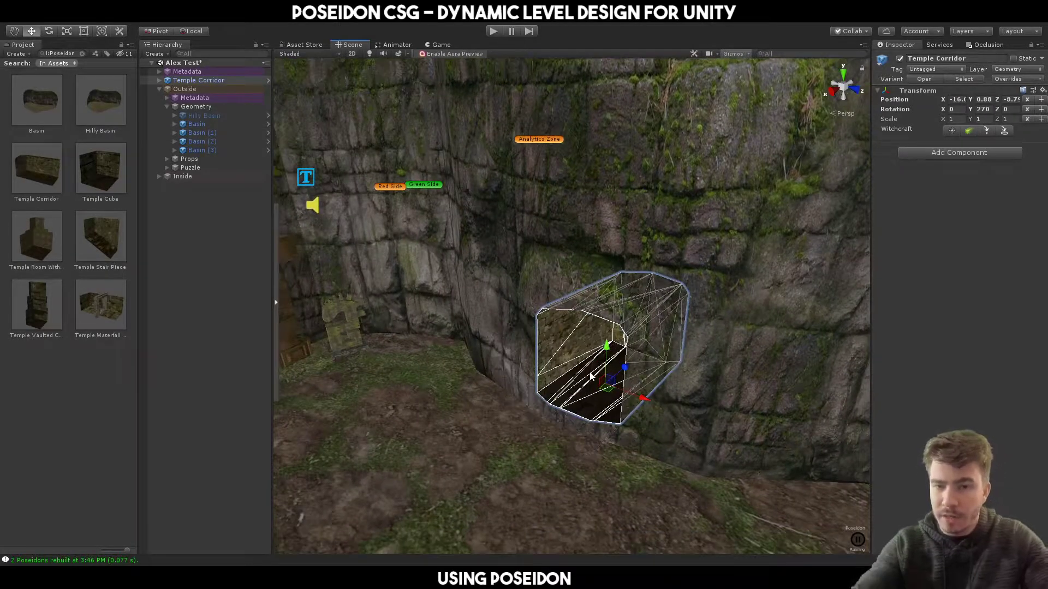
- Duplicate the Temple Corridor, extend the copy deeper into the wall and raise it to about Y 0.95
{"action": "mouse_move", "coordinate": [583, 347]}
{"action": "right_mouse_down"}
{"action": "mouse_move", "coordinate": [615, 374]}
{"action": "mouse_move", "coordinate": [673, 301]}
{"action": "mouse_move", "coordinate": [649, 335]}
{"action": "right_mouse_up"}
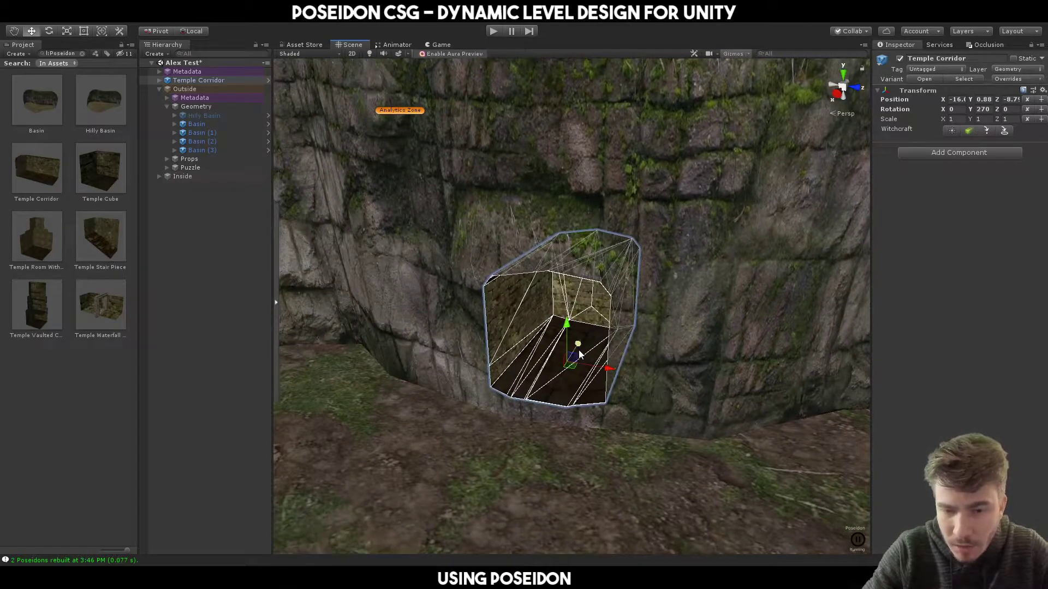
{"action": "key", "text": "ctrl+d"}
{"action": "left_click_drag", "start_coordinate": [580, 355], "coordinate": [609, 294]}
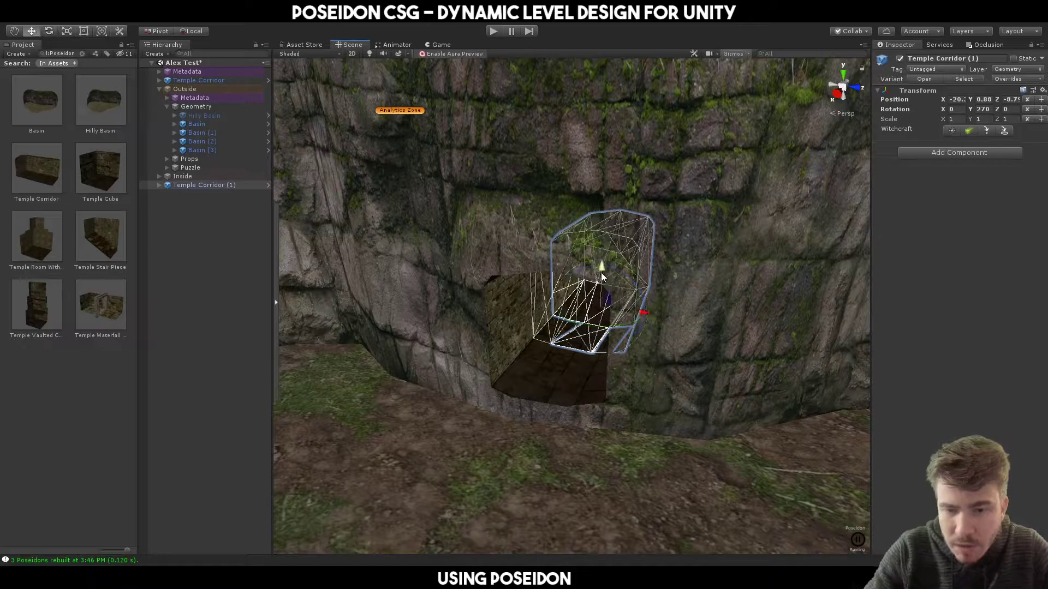
{"action": "left_click_drag", "start_coordinate": [601, 271], "coordinate": [598, 267]}
- Place a Temple Room With Skylight prefab at the far end of the second corridor
{"action": "scroll", "coordinate": [582, 369], "scroll_direction": "up", "scroll_amount": 5}
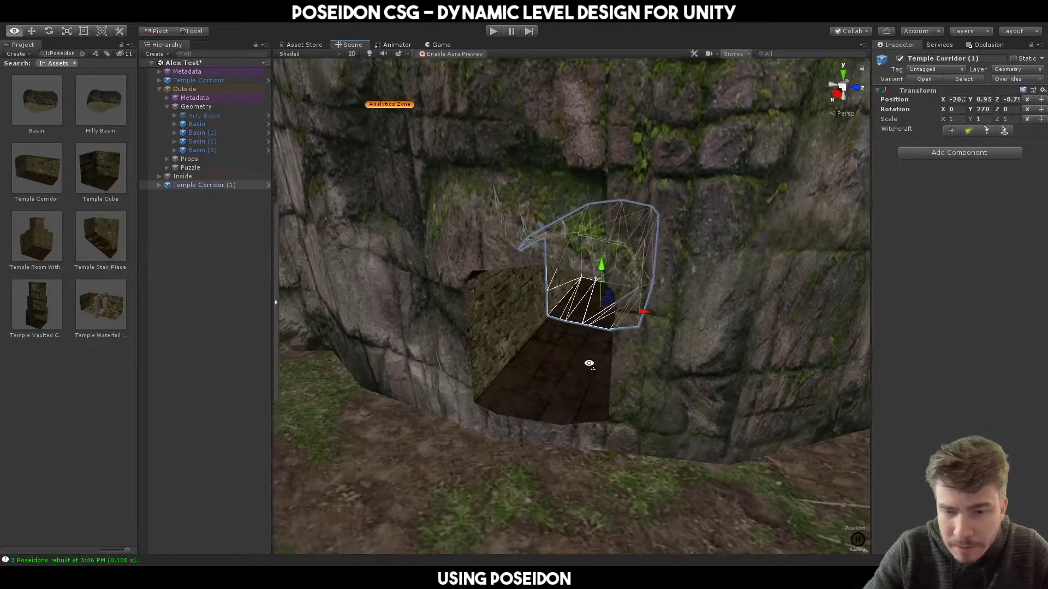
{"action": "mouse_move", "coordinate": [589, 368]}
{"action": "right_mouse_down"}
{"action": "mouse_move", "coordinate": [534, 400]}
{"action": "mouse_move", "coordinate": [589, 393]}
{"action": "mouse_move", "coordinate": [620, 346]}
{"action": "mouse_move", "coordinate": [618, 323]}
{"action": "mouse_move", "coordinate": [582, 372]}
{"action": "mouse_move", "coordinate": [593, 354]}
{"action": "mouse_move", "coordinate": [345, 273]}
{"action": "right_mouse_up"}
{"action": "scroll", "coordinate": [593, 349], "scroll_direction": "down", "scroll_amount": 3}
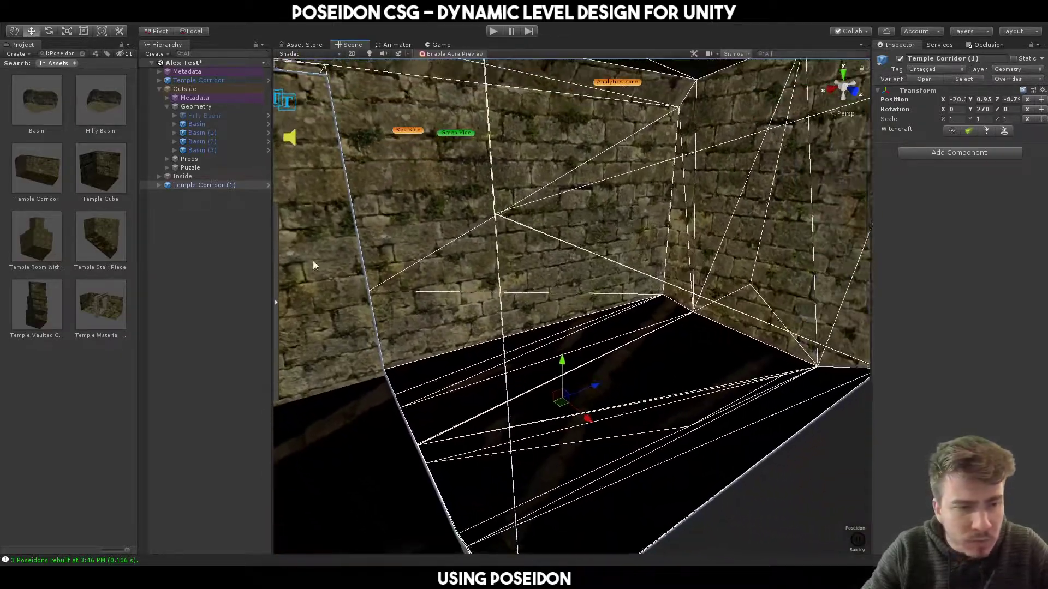
{"action": "right_click_drag", "start_coordinate": [402, 247], "coordinate": [505, 266]}
{"action": "left_click", "coordinate": [36, 236]}
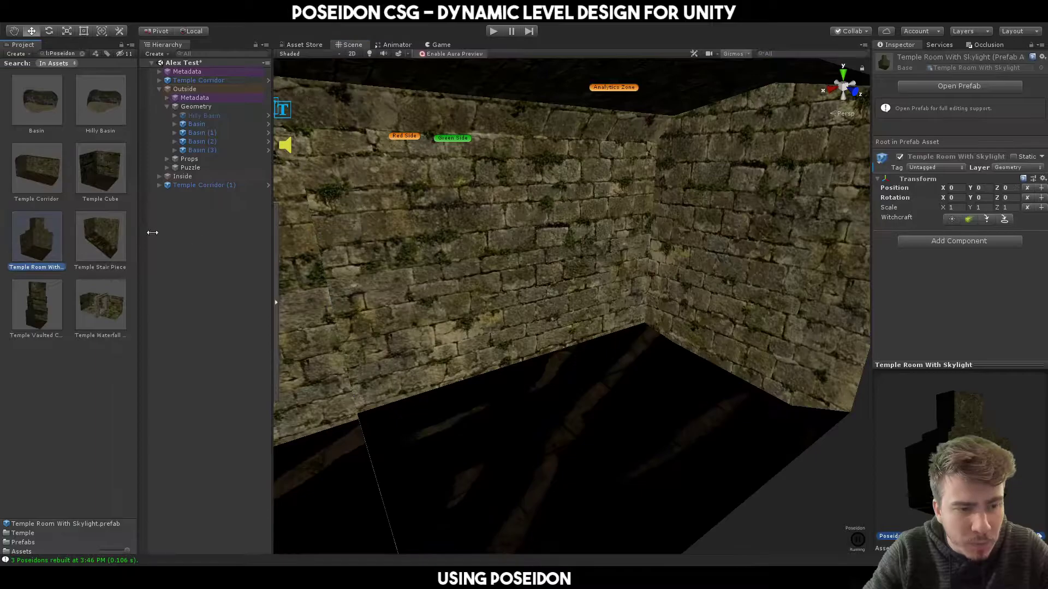
{"action": "scroll", "coordinate": [524, 269], "scroll_direction": "down", "scroll_amount": 6}
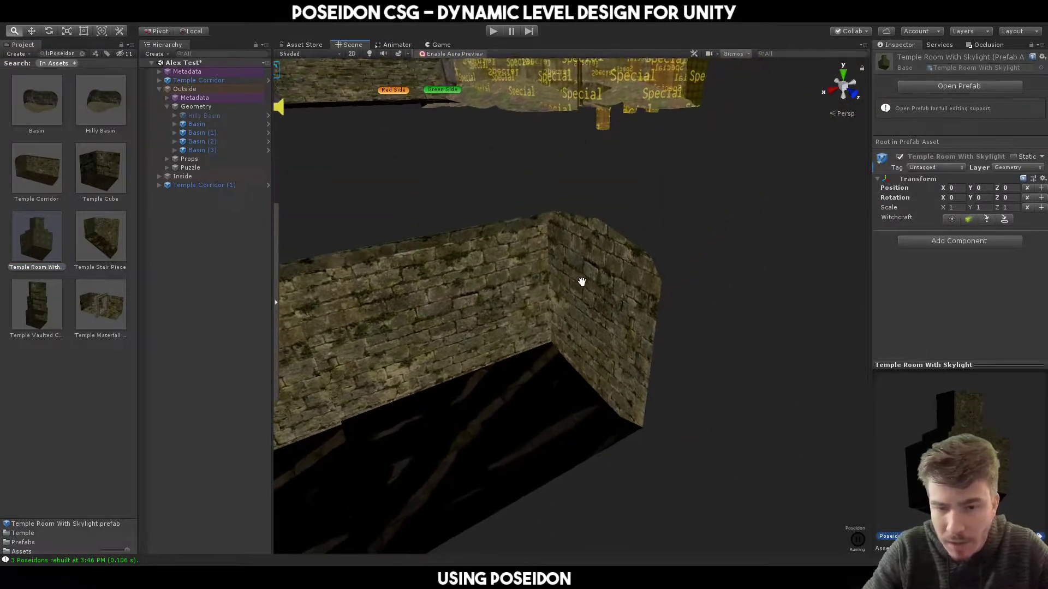
{"action": "left_click_drag", "start_coordinate": [208, 275], "coordinate": [682, 334]}
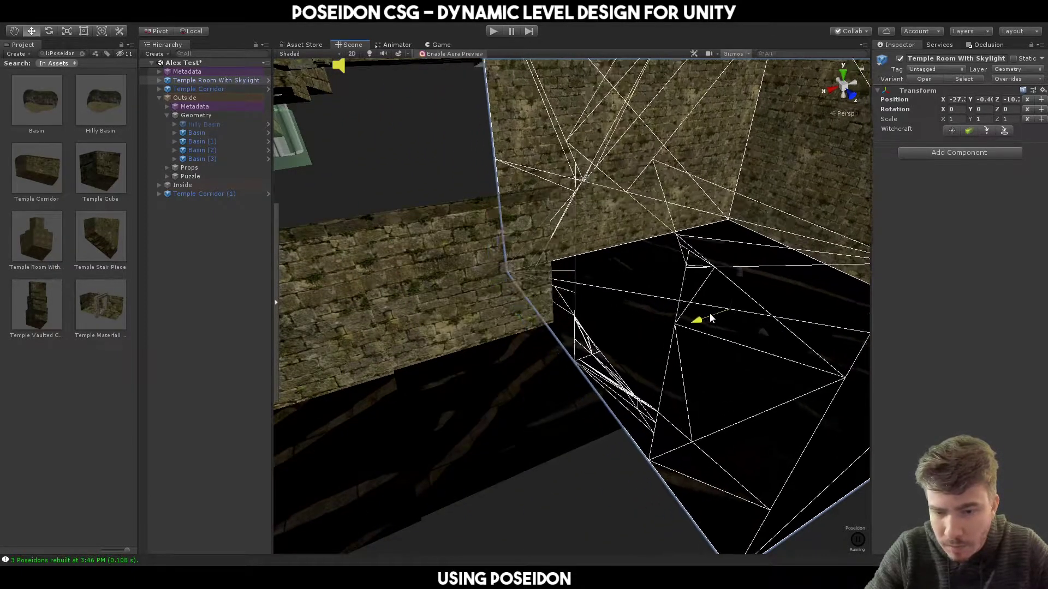
- Move the Temple Room With Skylight to about Y 0.65 and Z -9.3 so its floor sits just below the corridor opening
{"action": "left_click", "coordinate": [611, 454]}
{"action": "right_click_drag", "start_coordinate": [611, 454], "coordinate": [374, 423]}
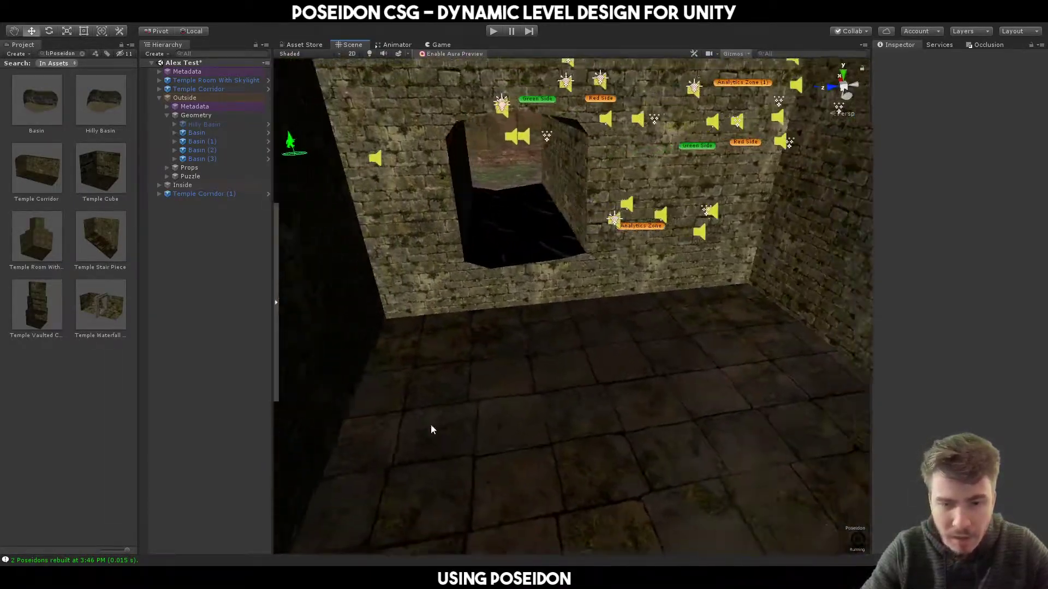
{"action": "left_click", "coordinate": [603, 435]}
{"action": "left_click_drag", "start_coordinate": [603, 439], "coordinate": [583, 423]}
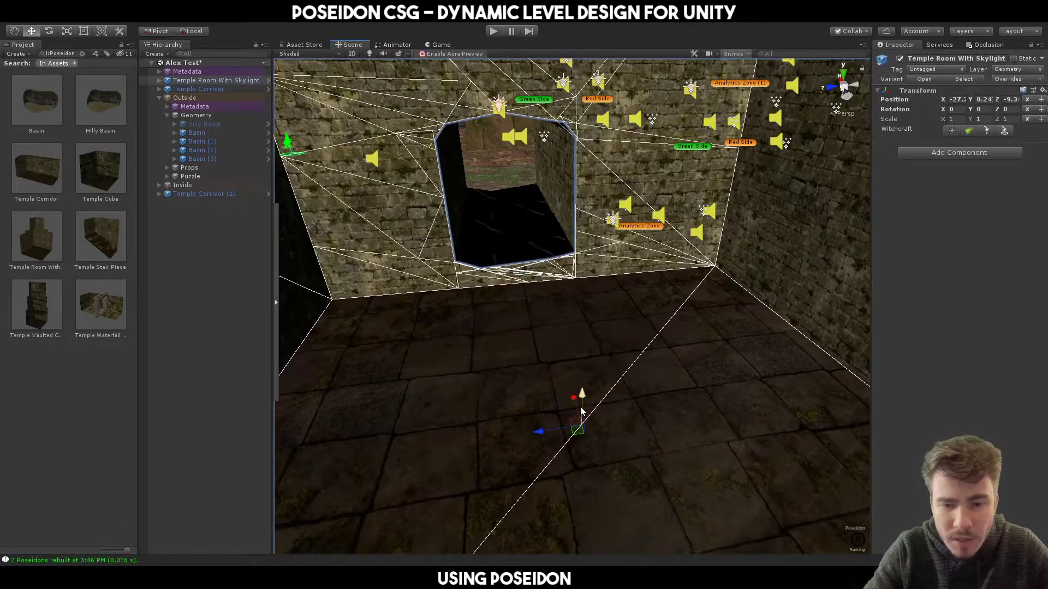
{"action": "left_click_drag", "start_coordinate": [582, 397], "coordinate": [535, 330], "text": "alt"}
{"action": "scroll", "coordinate": [601, 325], "scroll_direction": "up", "scroll_amount": 10}
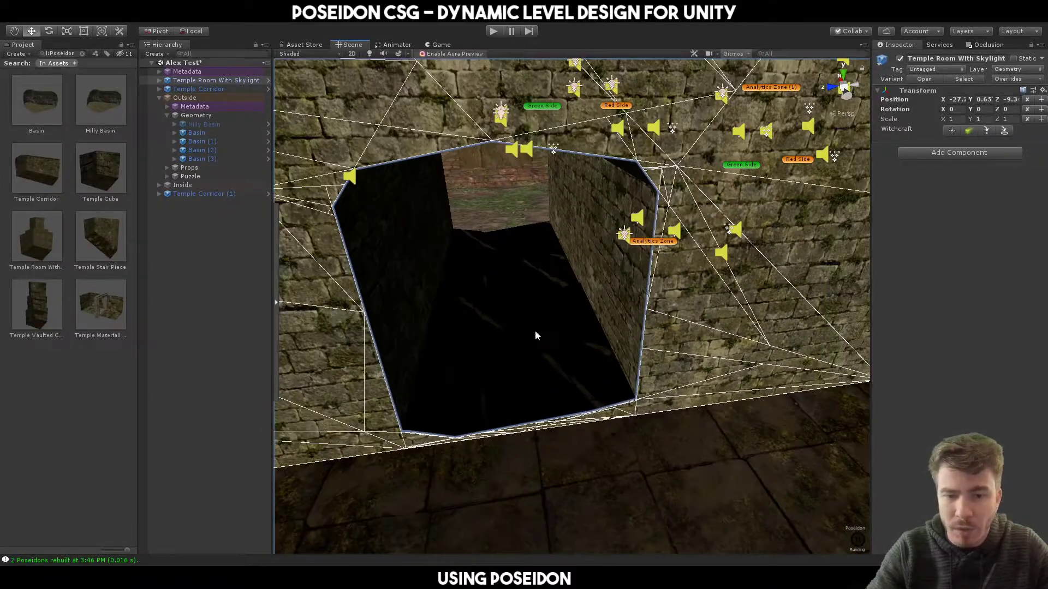
- Select both Temple Corridors and shift them sideways together to Z -7.77
{"action": "left_click", "coordinate": [503, 260]}
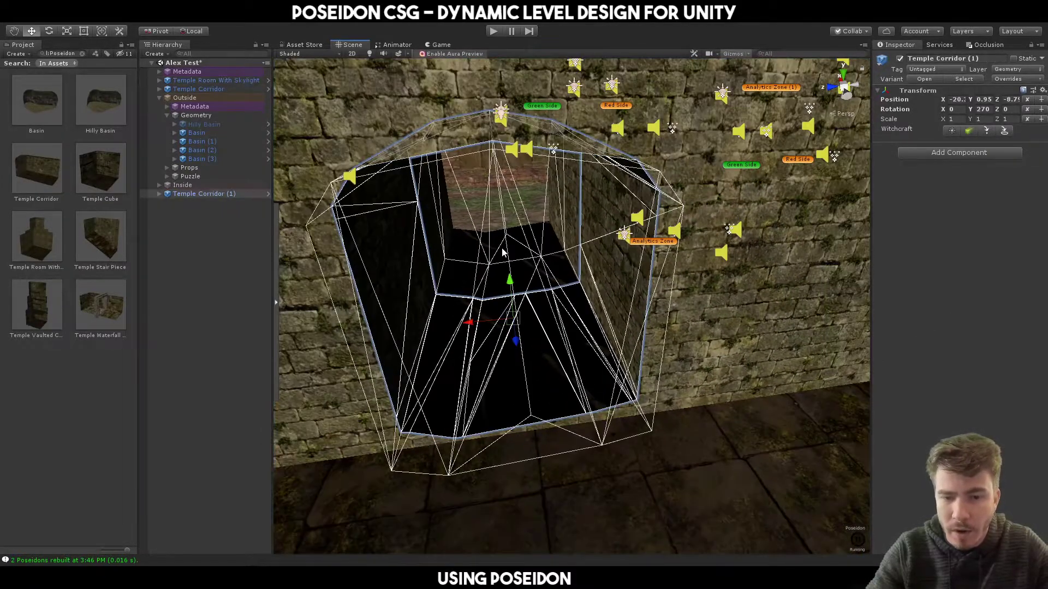
{"action": "left_click", "coordinate": [519, 243], "text": "shift"}
{"action": "left_click_drag", "start_coordinate": [506, 254], "coordinate": [534, 375], "text": "alt"}
{"action": "scroll", "coordinate": [534, 376], "scroll_direction": "down", "scroll_amount": 10}
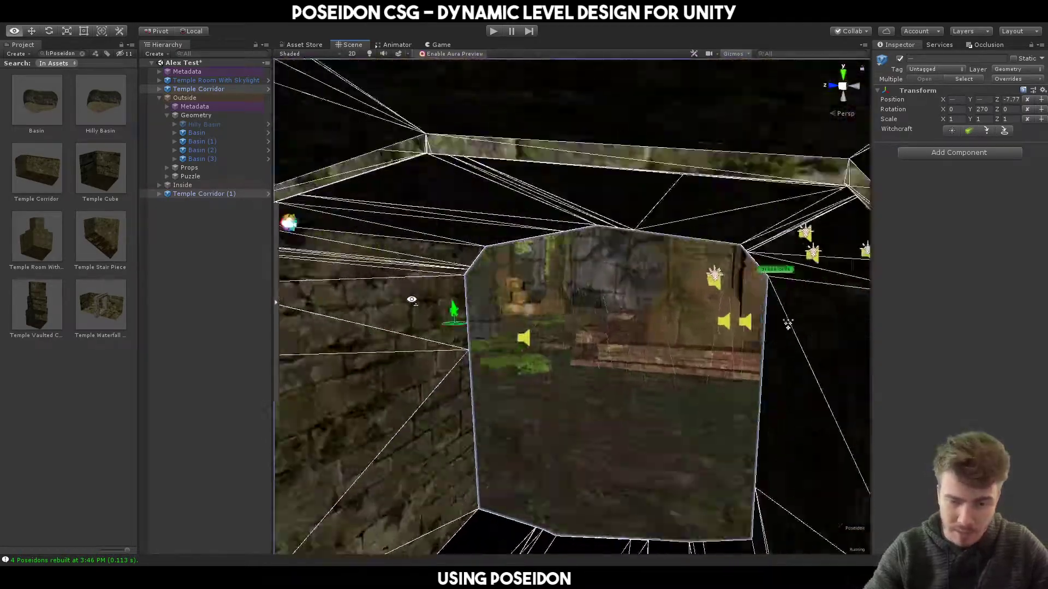
{"action": "key", "text": "f"}
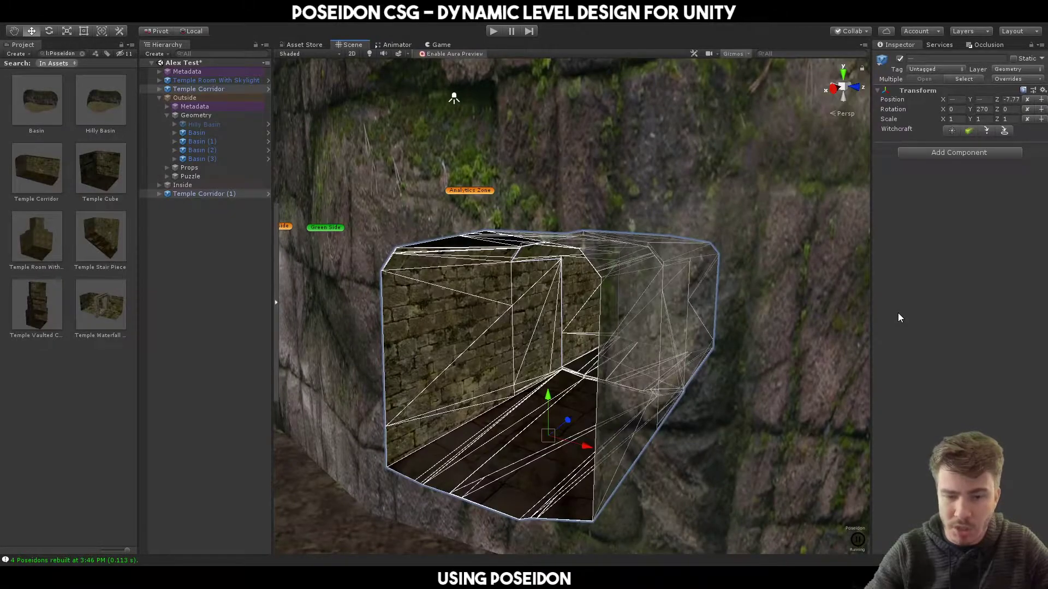
- Look through the corridors, disable Temple Corridor (1) to examine the opening it carves towards the room, and enable it again
{"action": "left_click", "coordinate": [561, 310]}
{"action": "left_click_drag", "start_coordinate": [562, 310], "coordinate": [642, 314], "text": "alt"}
{"action": "scroll", "coordinate": [642, 314], "scroll_direction": "down", "scroll_amount": 5}
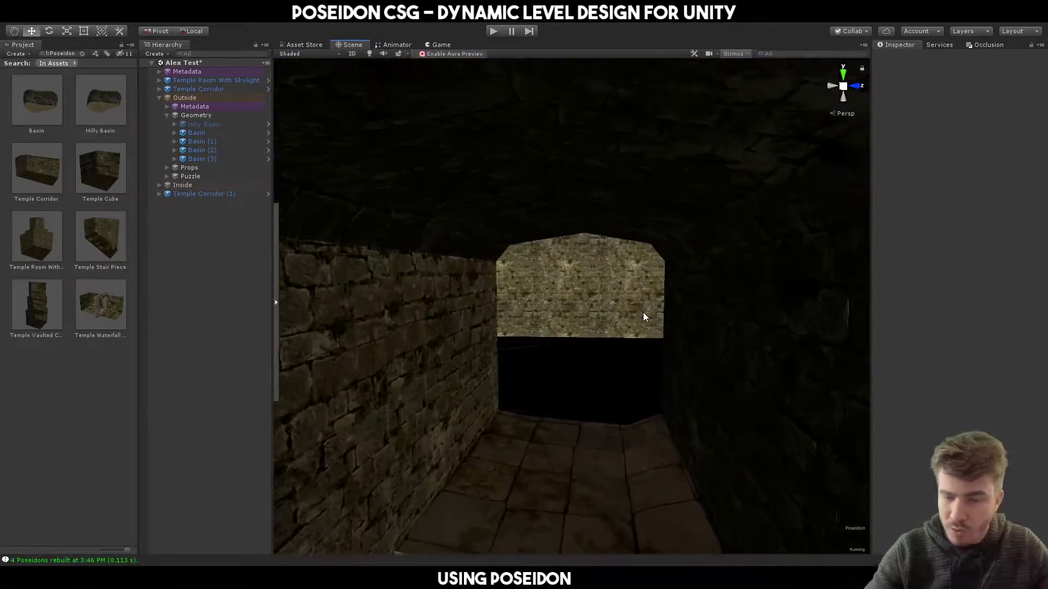
{"action": "scroll", "coordinate": [643, 314], "scroll_direction": "down", "scroll_amount": 10}
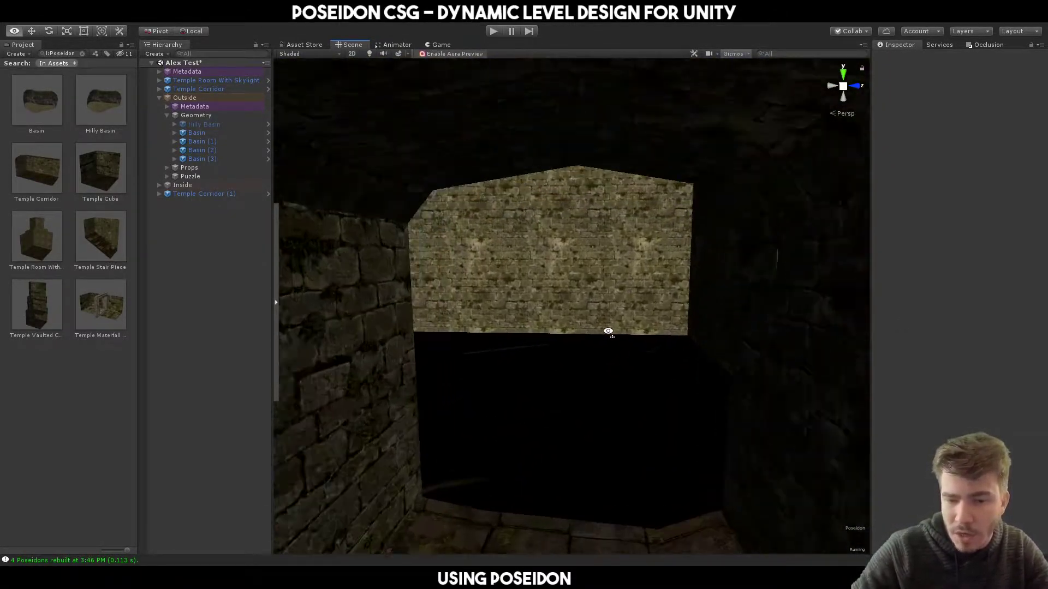
{"action": "scroll", "coordinate": [612, 325], "scroll_direction": "down", "scroll_amount": 6}
{"action": "left_click_drag", "start_coordinate": [588, 304], "coordinate": [578, 355], "text": "alt"}
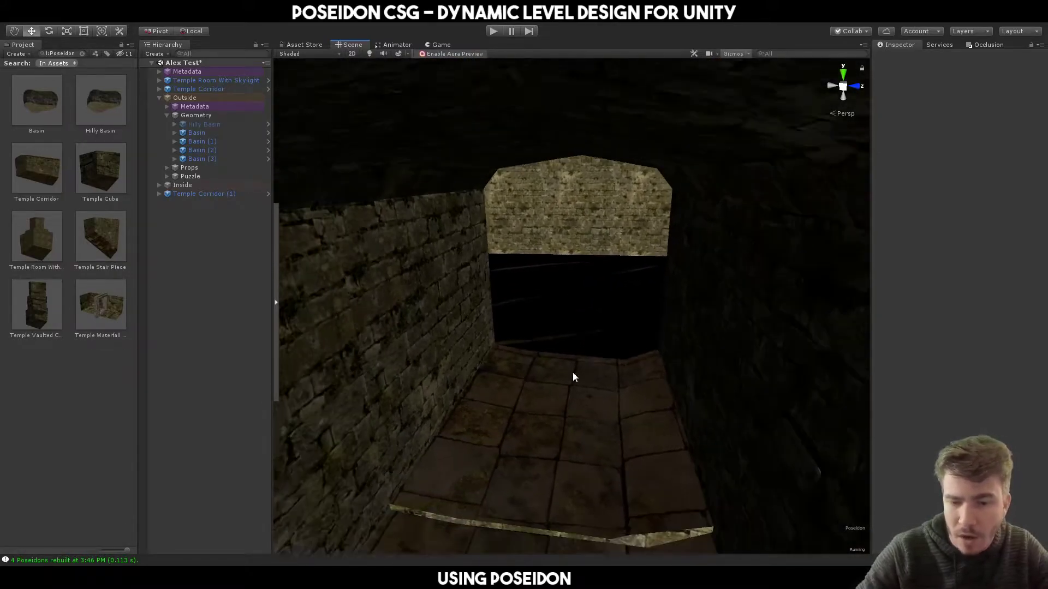
{"action": "left_click", "coordinate": [637, 361]}
{"action": "left_click", "coordinate": [898, 59]}
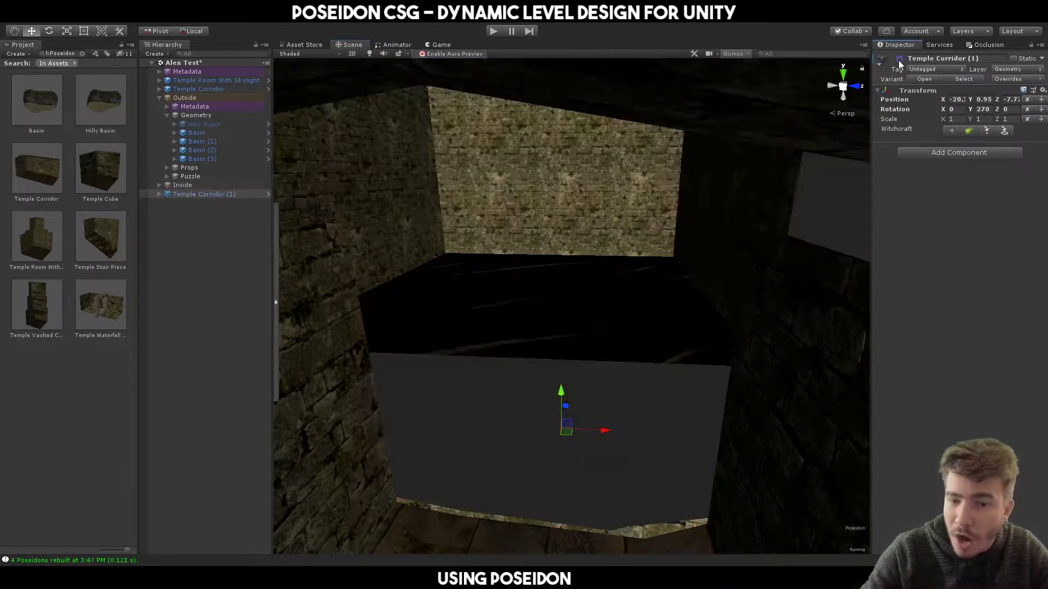
{"action": "left_click_drag", "start_coordinate": [580, 251], "coordinate": [382, 235], "text": "alt"}
{"action": "left_click", "coordinate": [898, 58]}
{"action": "left_click_drag", "start_coordinate": [568, 338], "coordinate": [591, 307], "text": "alt"}
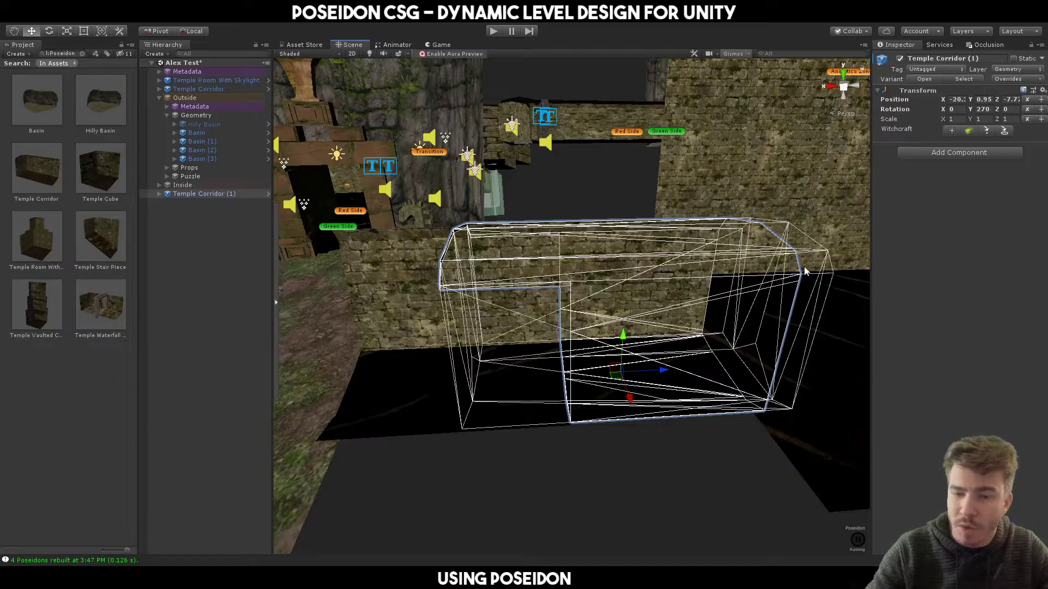
- Place a Temple Vaulted Cube prefab behind the room's far wall and move it into the wall at about X -33
{"action": "scroll", "coordinate": [604, 340], "scroll_direction": "down", "scroll_amount": 4}
{"action": "scroll", "coordinate": [604, 343], "scroll_direction": "up", "scroll_amount": 4}
{"action": "left_click_drag", "start_coordinate": [625, 335], "coordinate": [748, 331], "text": "alt"}
{"action": "left_click", "coordinate": [613, 314]}
{"action": "scroll", "coordinate": [656, 281], "scroll_direction": "up", "scroll_amount": 5}
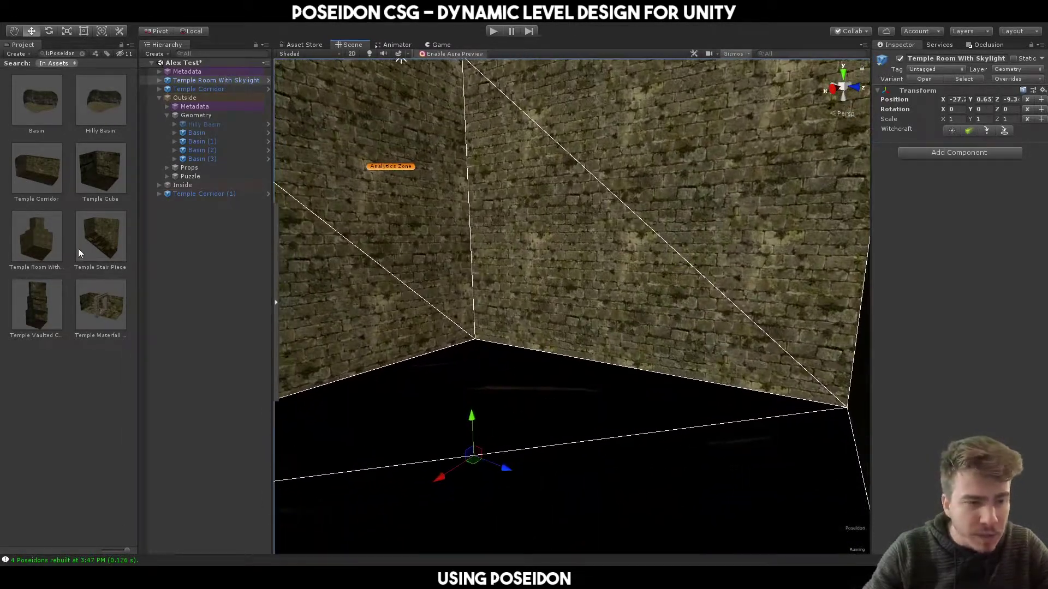
{"action": "left_click_drag", "start_coordinate": [593, 363], "coordinate": [571, 272]}
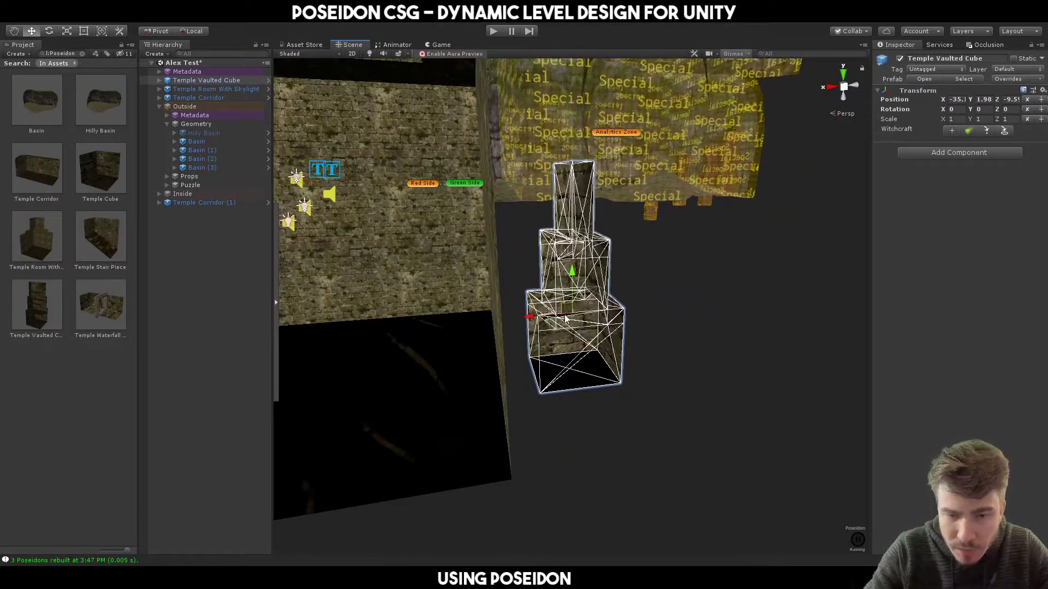
{"action": "left_click_drag", "start_coordinate": [538, 322], "coordinate": [494, 325]}
{"action": "left_click", "coordinate": [589, 416]}
- Raise the Temple Vaulted Cube to about Y 2.67 and move it towards the room to about X -32
{"action": "left_click_drag", "start_coordinate": [393, 407], "coordinate": [502, 384], "text": "alt"}
{"action": "left_click", "coordinate": [535, 364]}
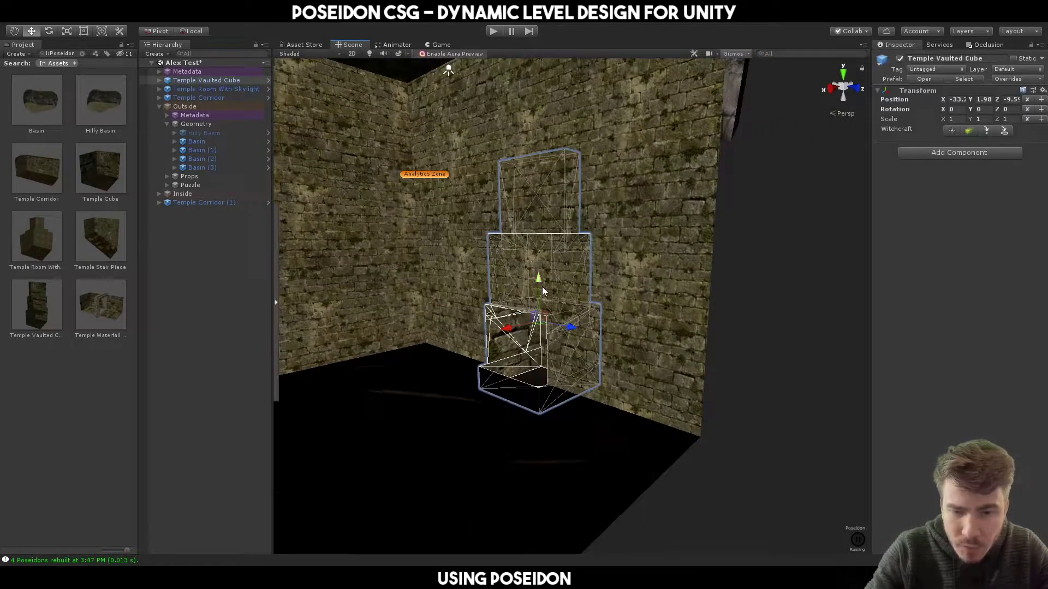
{"action": "left_click_drag", "start_coordinate": [504, 305], "coordinate": [485, 308]}
{"action": "left_click", "coordinate": [751, 365]}
{"action": "mouse_move", "coordinate": [539, 323]}
{"action": "right_mouse_down"}
{"action": "mouse_move", "coordinate": [535, 314]}
{"action": "mouse_move", "coordinate": [550, 323]}
{"action": "right_mouse_up"}
{"action": "left_click", "coordinate": [525, 339]}
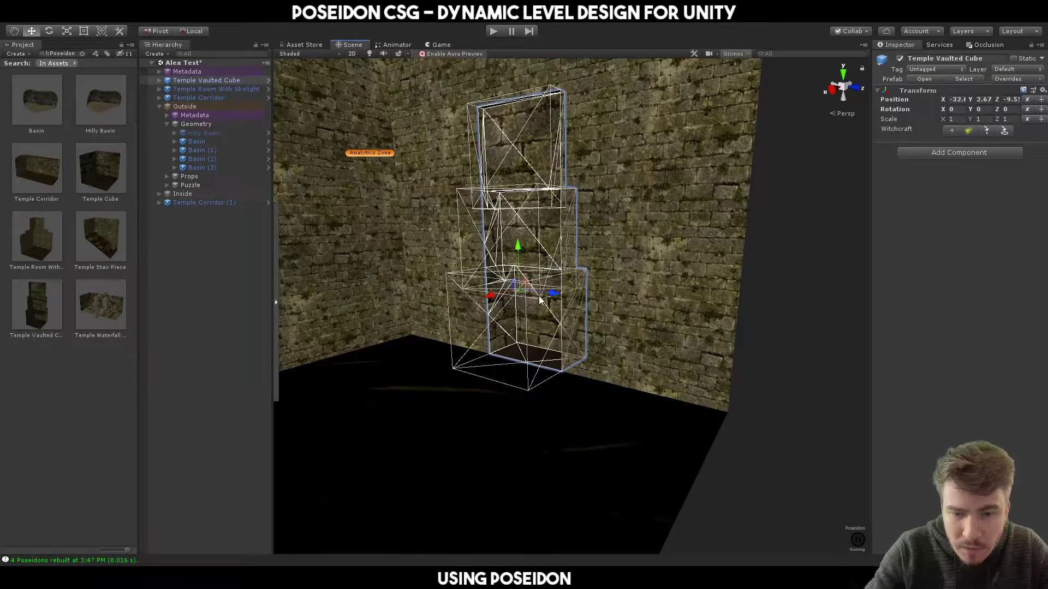
- Duplicate the Temple Vaulted Cube and move the copy along the same wall to about Z -5.7
{"action": "left_click_drag", "start_coordinate": [626, 327], "coordinate": [659, 336]}
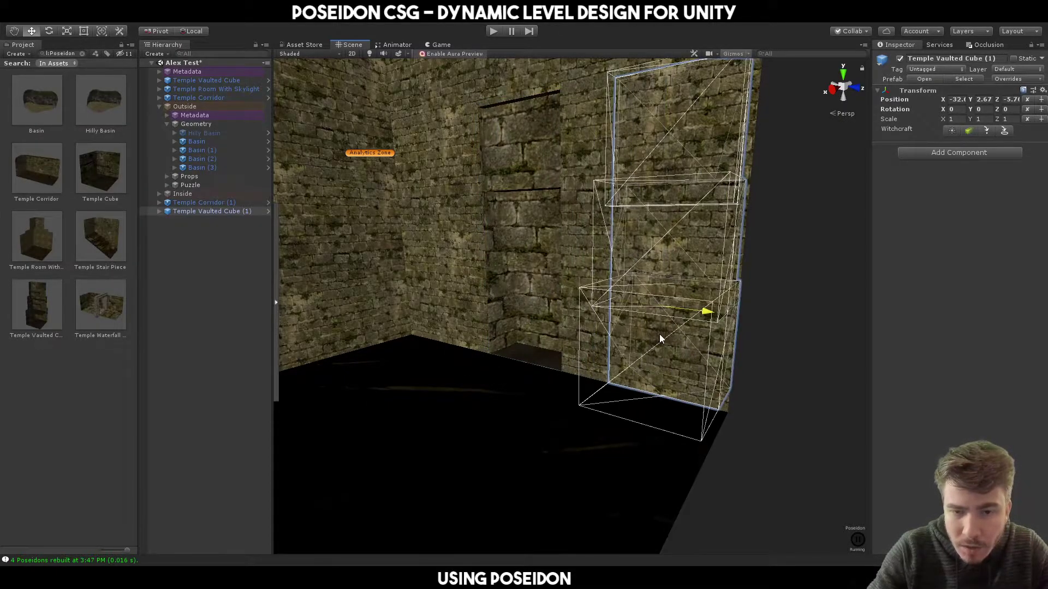
{"action": "left_click", "coordinate": [785, 386]}
{"action": "right_click_drag", "start_coordinate": [786, 387], "coordinate": [685, 393]}
- Duplicate the vaulted cube twice more and set the copies into the adjacent wall at about X -29 and X -25, Z -14
{"action": "left_click", "coordinate": [545, 333]}
{"action": "key", "text": "ctrl+d"}
{"action": "left_click_drag", "start_coordinate": [568, 310], "coordinate": [450, 293]}
{"action": "right_click_drag", "start_coordinate": [499, 329], "coordinate": [536, 333]}
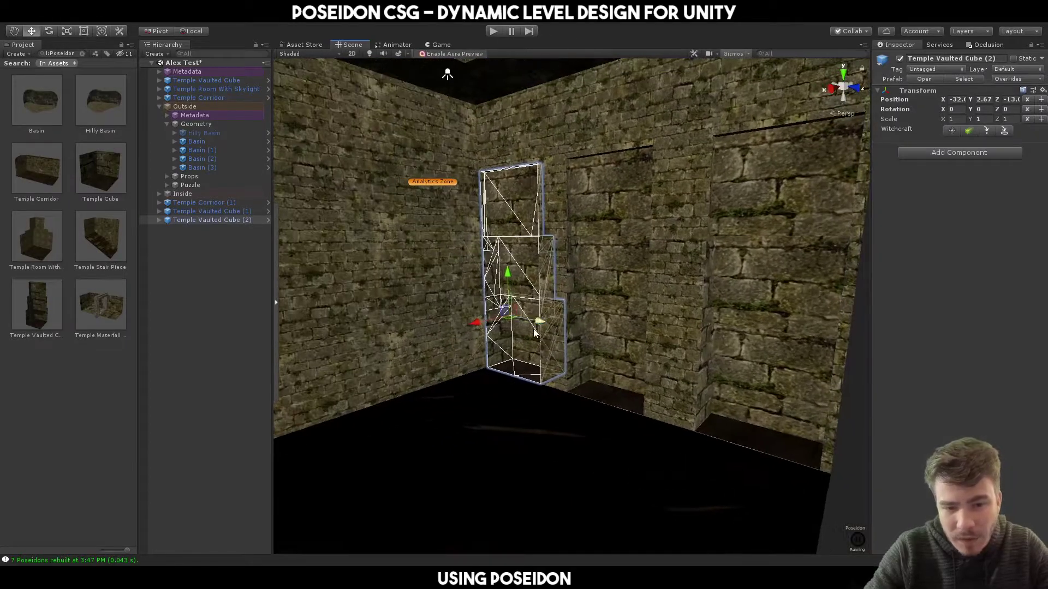
{"action": "left_click_drag", "start_coordinate": [511, 322], "coordinate": [370, 333]}
{"action": "right_click_drag", "start_coordinate": [419, 341], "coordinate": [355, 342]}
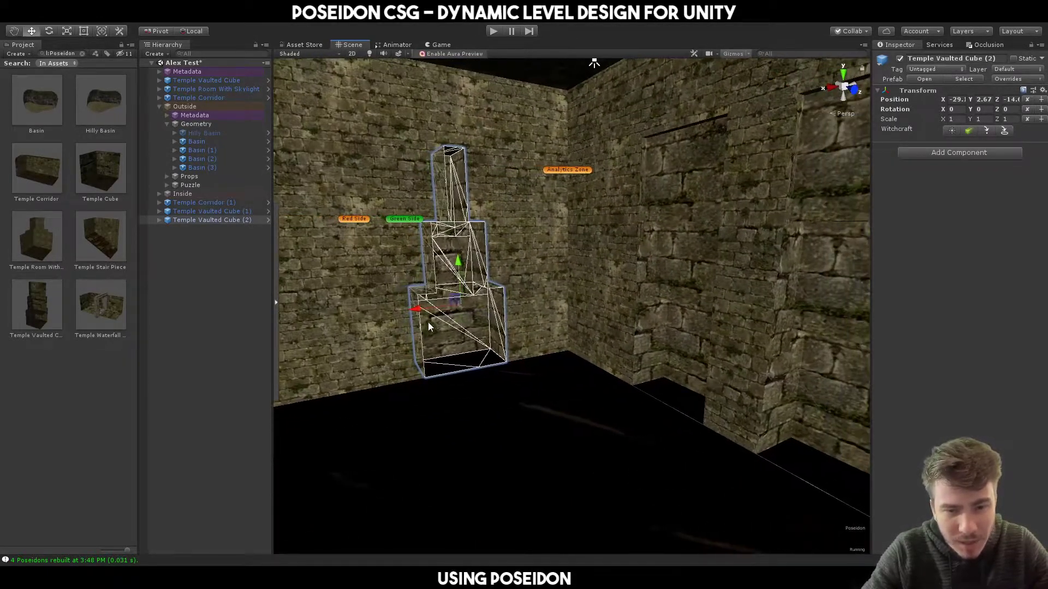
{"action": "key", "text": "ctrl+d"}
{"action": "left_click_drag", "start_coordinate": [416, 310], "coordinate": [314, 323]}
{"action": "right_click_drag", "start_coordinate": [313, 323], "coordinate": [378, 327]}
- Start the game in play mode and walk through the carved corridors into the temple room
{"action": "left_click", "coordinate": [492, 32]}
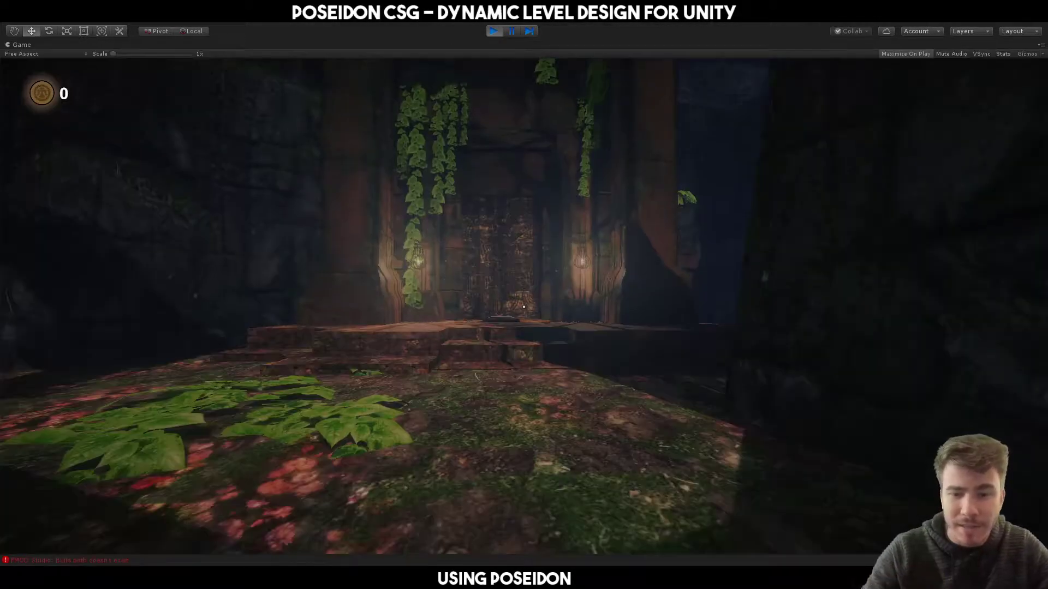
{"action": "key", "text": "w"}
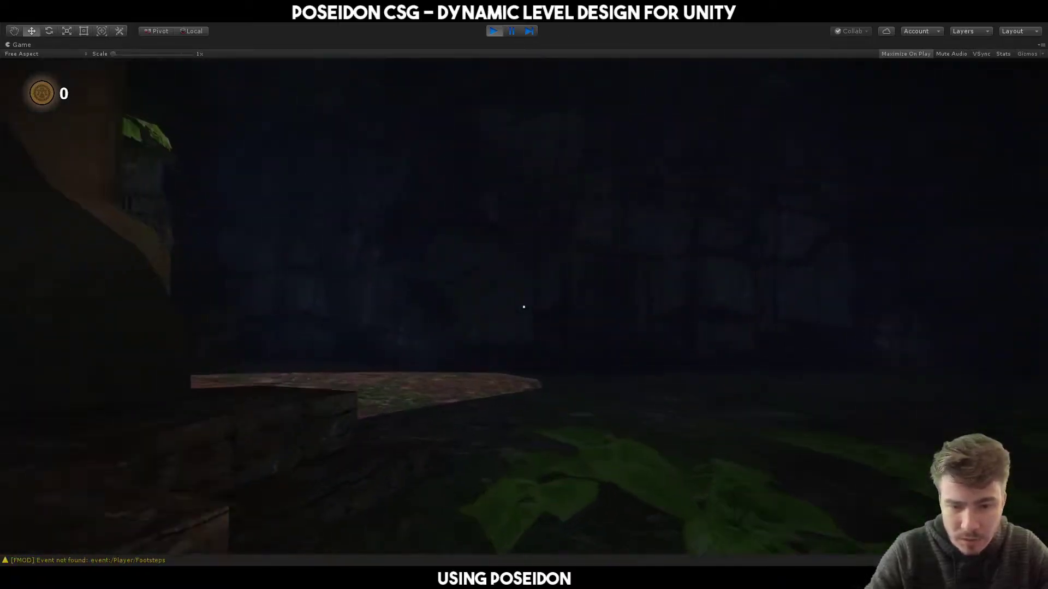
{"action": "key", "text": "w"}
{"action": "key", "text": "w"}
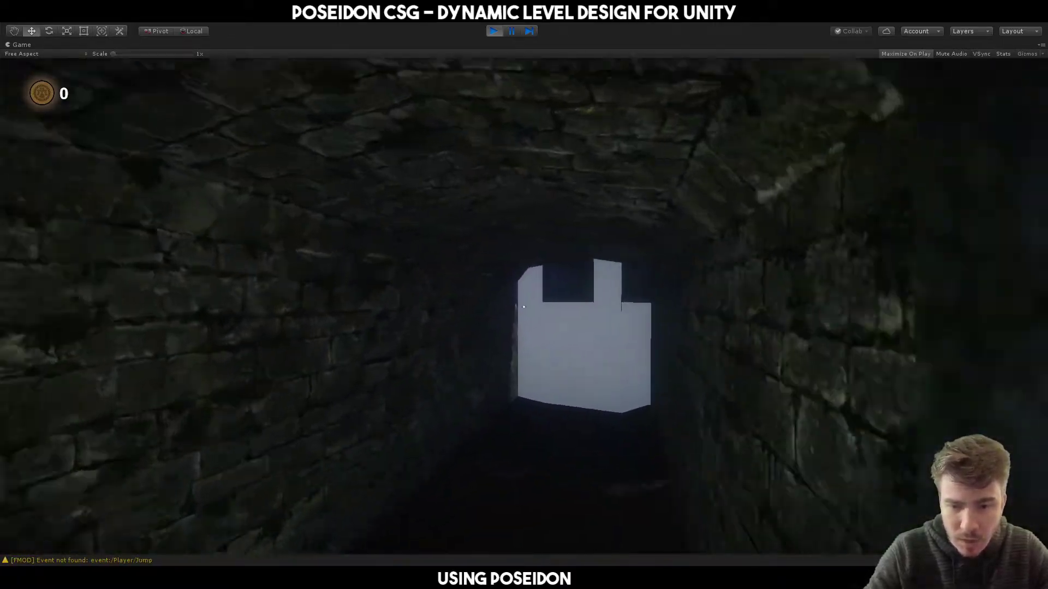
{"action": "key", "text": "w"}
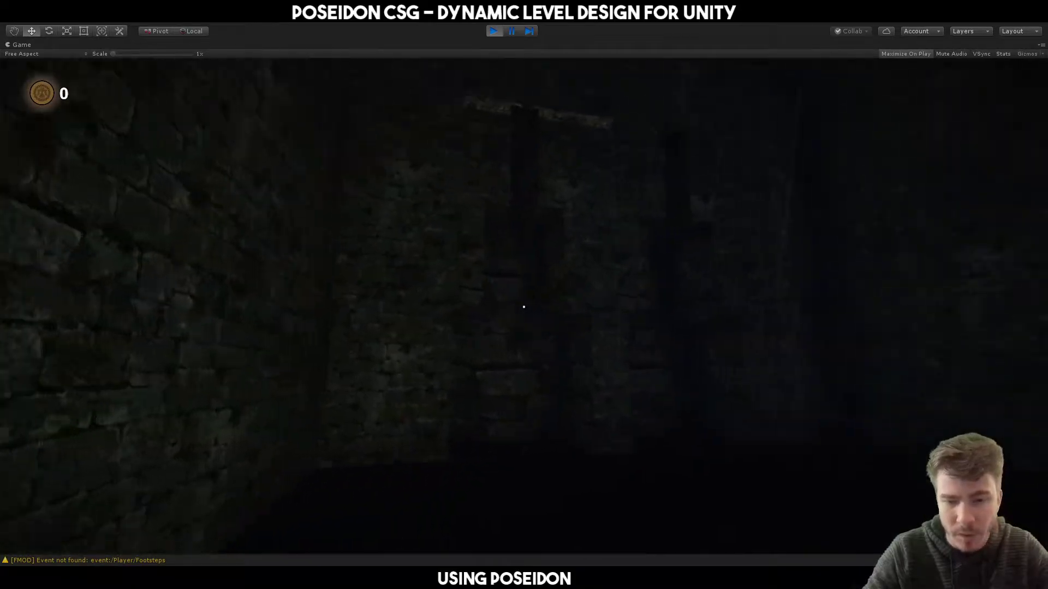
- Walk around the temple room to examine the vaulted niches and the corridor entrance, and exit play mode
{"action": "key", "text": "w"}
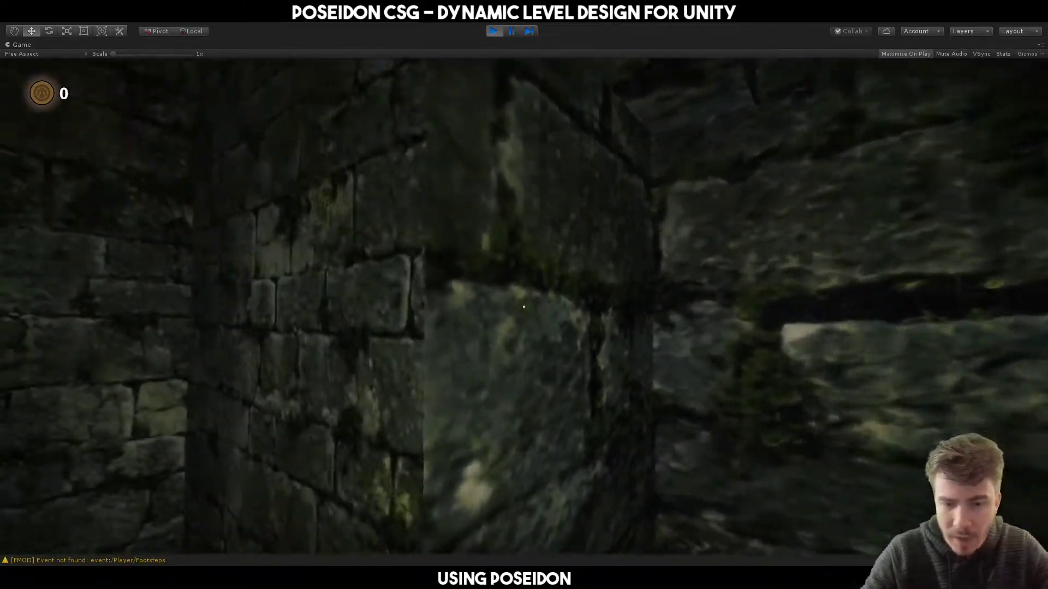
{"action": "key", "text": "w"}
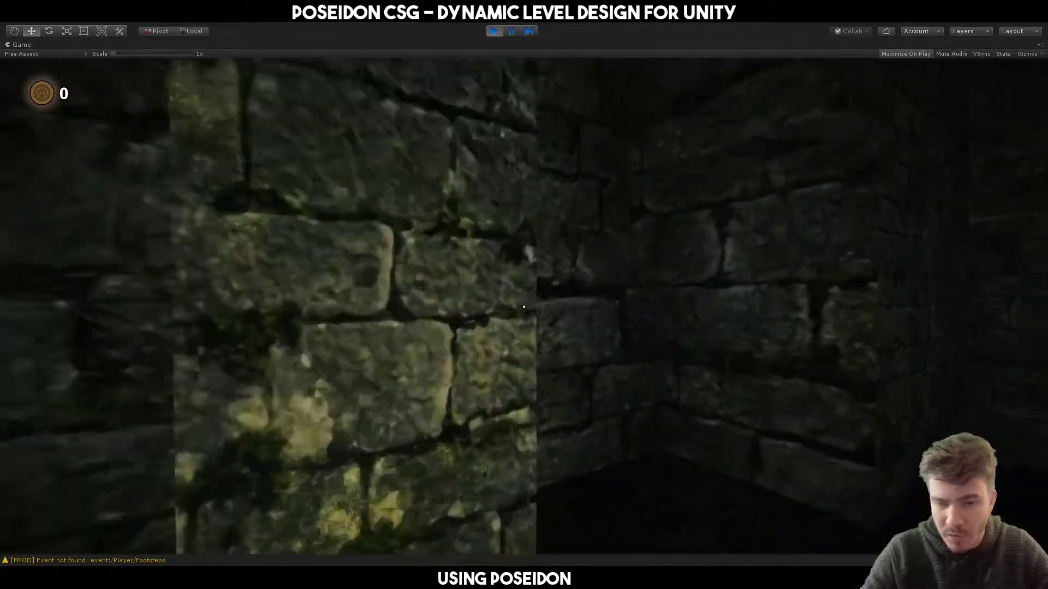
{"action": "key", "text": "w"}
{"action": "key", "text": "s"}
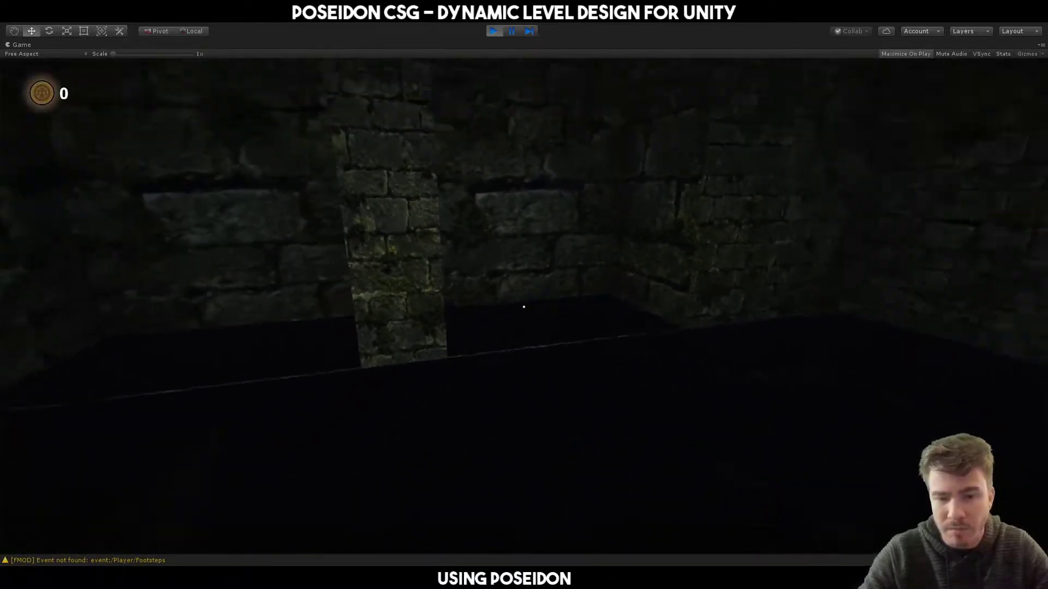
{"action": "key", "text": "w"}
{"action": "key", "text": "w"}
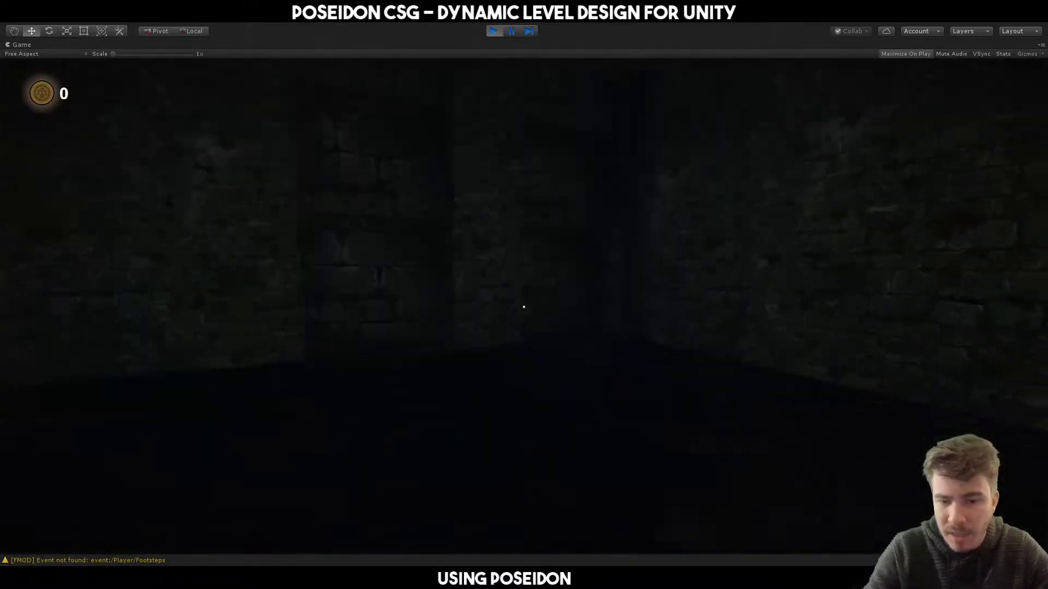
{"action": "key", "text": "w"}
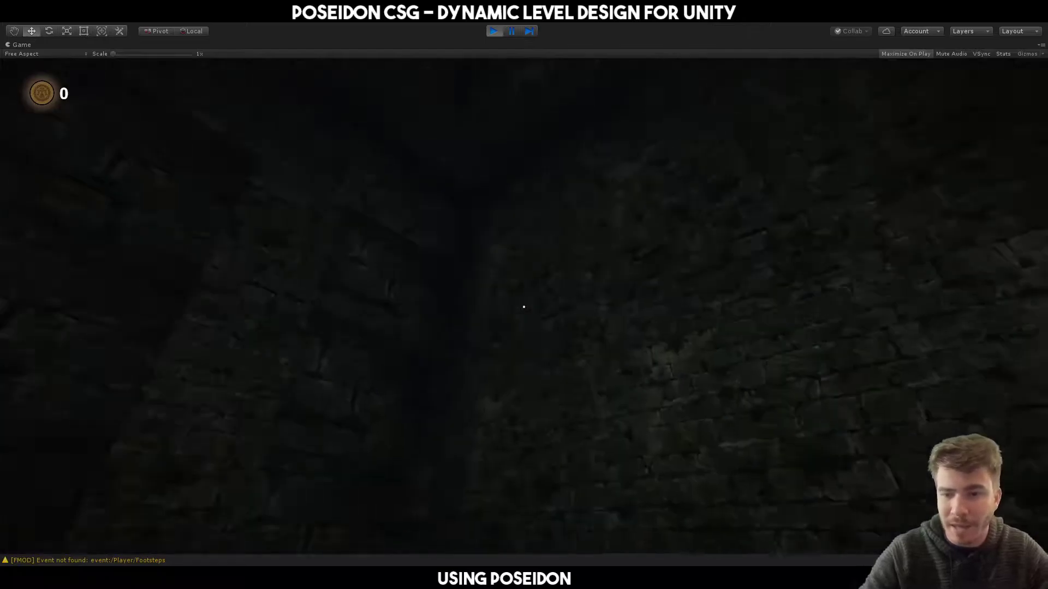
{"action": "key", "text": "w"}
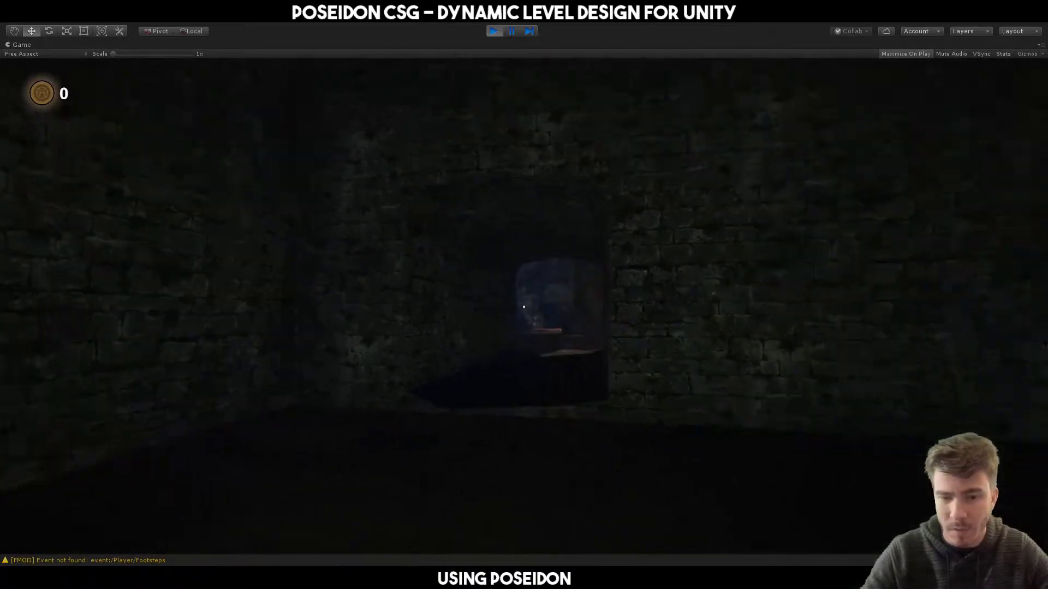
{"action": "key", "text": "w"}
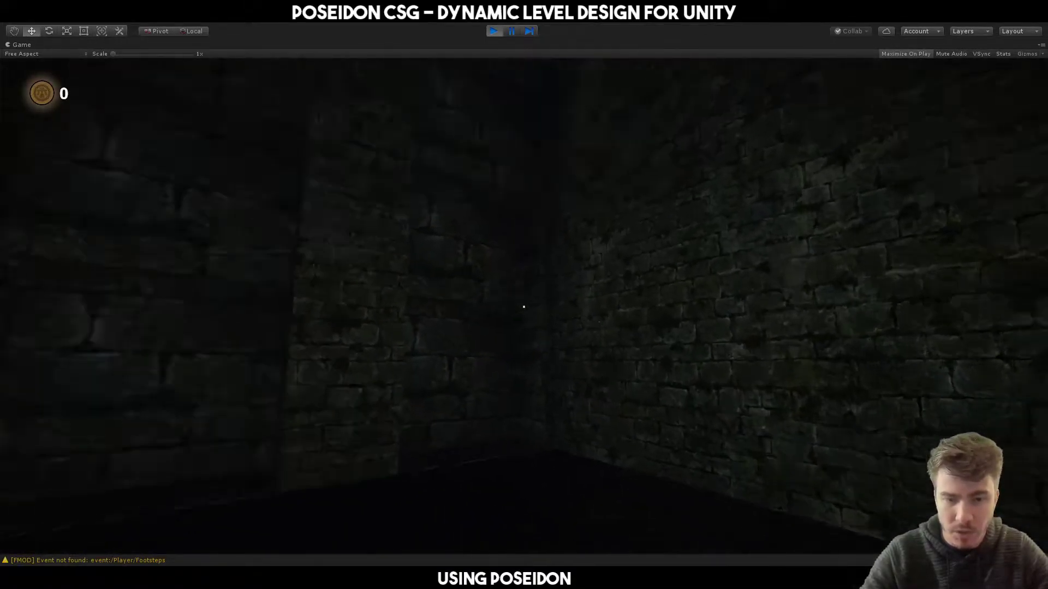
{"action": "key", "text": "Escape"}
{"action": "key", "text": "ctrl+p"}
- Place a Temple Stair Piece prefab by the room's plain side wall and rotate it to Y 180
{"action": "right_click_drag", "start_coordinate": [467, 256], "coordinate": [133, 179]}
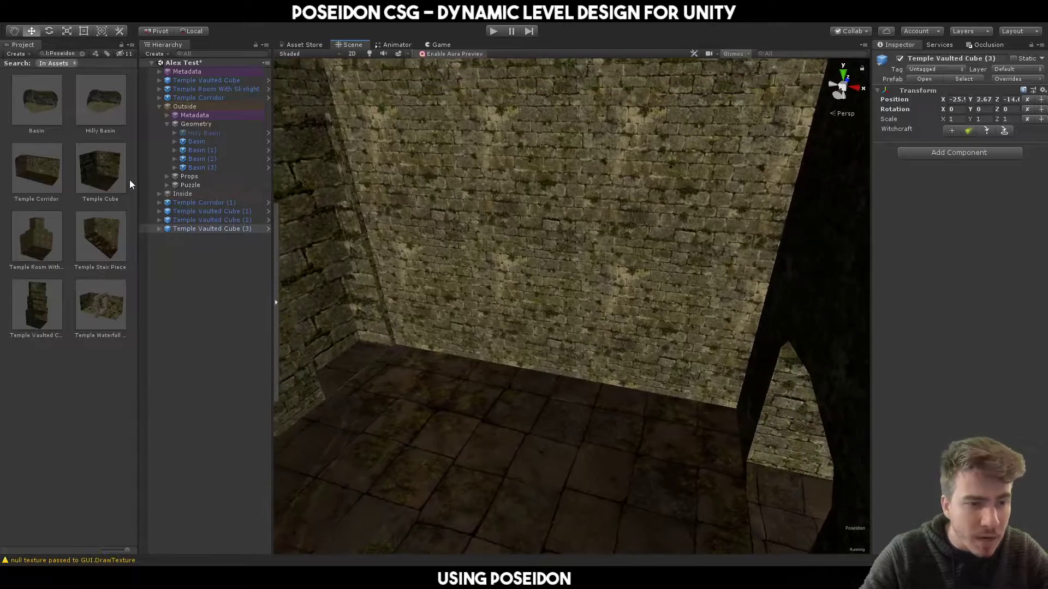
{"action": "left_click_drag", "start_coordinate": [195, 269], "coordinate": [807, 297]}
{"action": "key", "text": "e"}
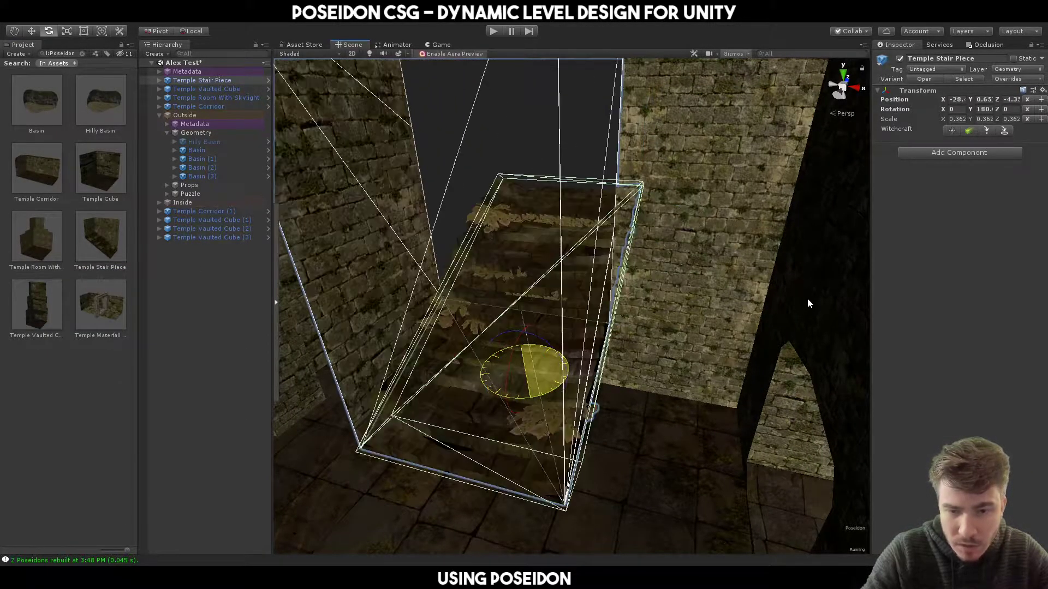
- Lower the Temple Stair Piece to about Y 0.22 and move it into the side wall at about Z -1.2
{"action": "key", "text": "w"}
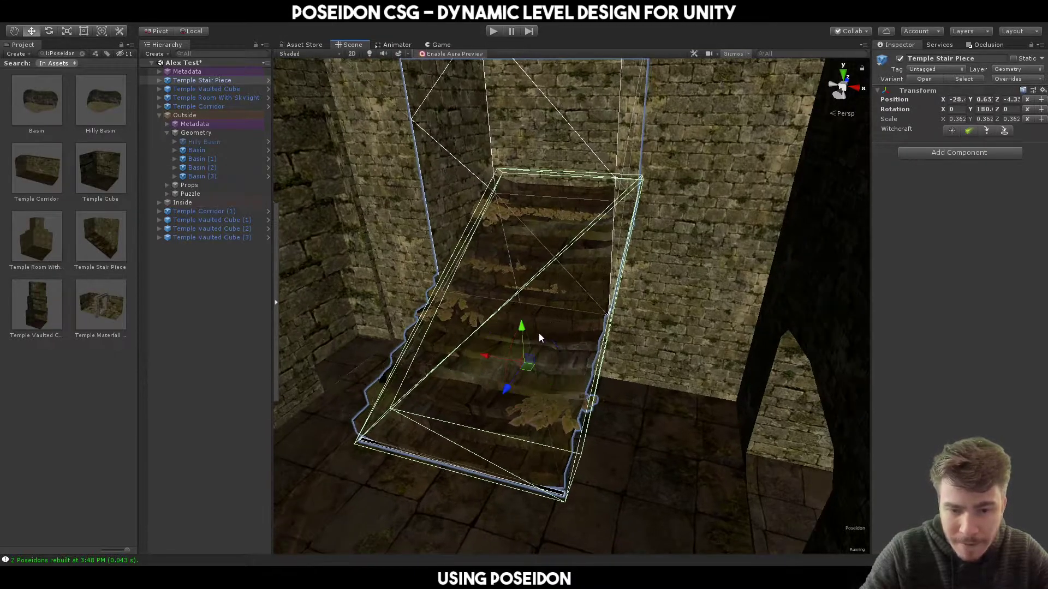
{"action": "left_click_drag", "start_coordinate": [523, 336], "coordinate": [528, 342]}
{"action": "left_click_drag", "start_coordinate": [513, 385], "coordinate": [561, 293]}
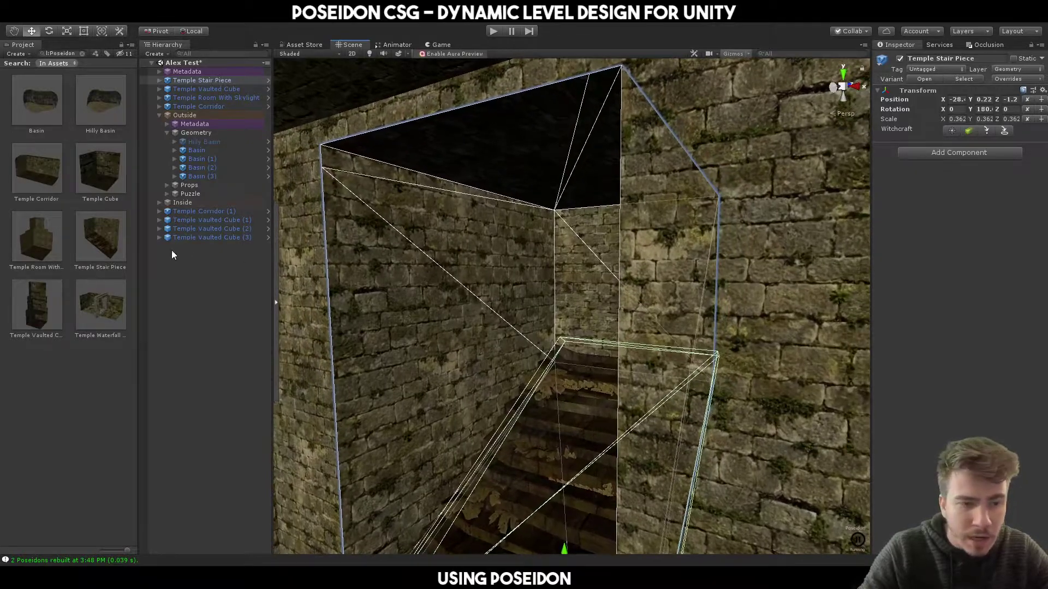
- Open the Temple Stair Piece prefab for editing and examine its Stairs object from the side
{"action": "double_click", "coordinate": [82, 247]}
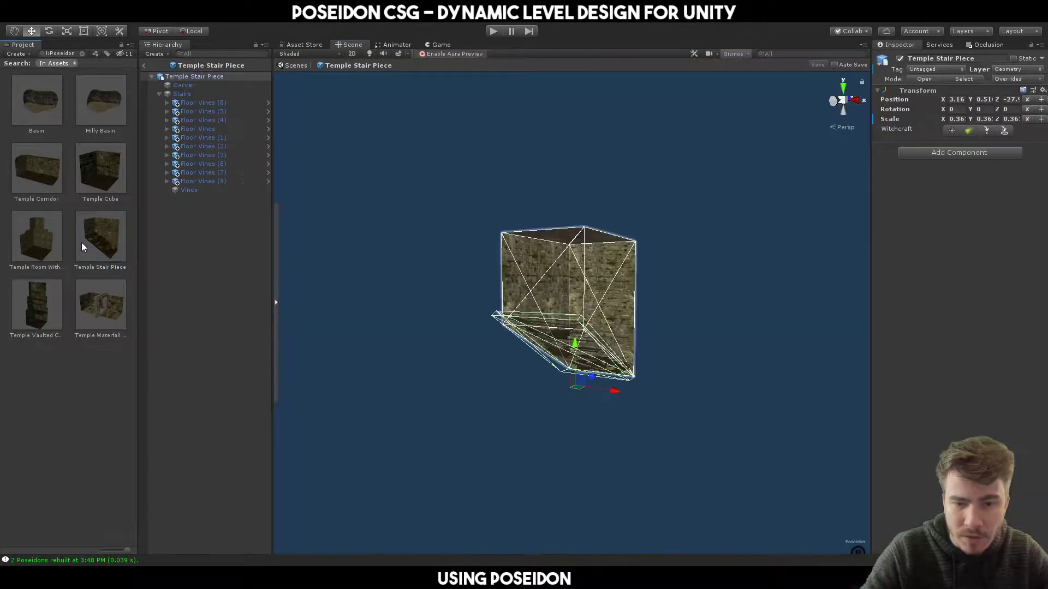
{"action": "left_click", "coordinate": [182, 94]}
{"action": "left_click_drag", "start_coordinate": [475, 295], "coordinate": [396, 312], "text": "alt"}
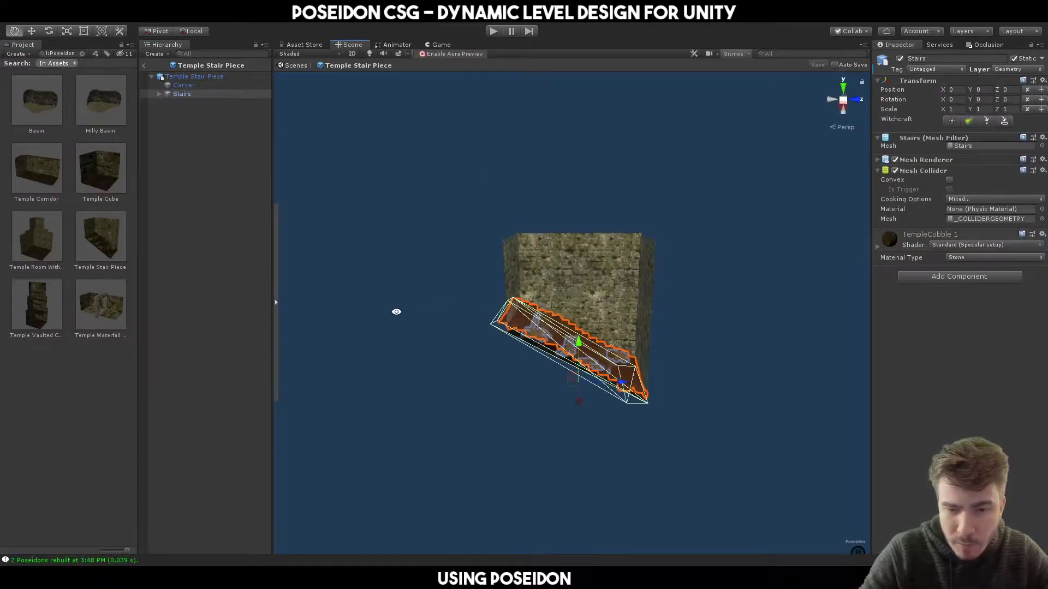
- Examine the prefab's Carver object from the side, and return to the main scene at the staircase
{"action": "left_click", "coordinate": [184, 86]}
{"action": "left_click_drag", "start_coordinate": [538, 204], "coordinate": [601, 307], "text": "alt"}
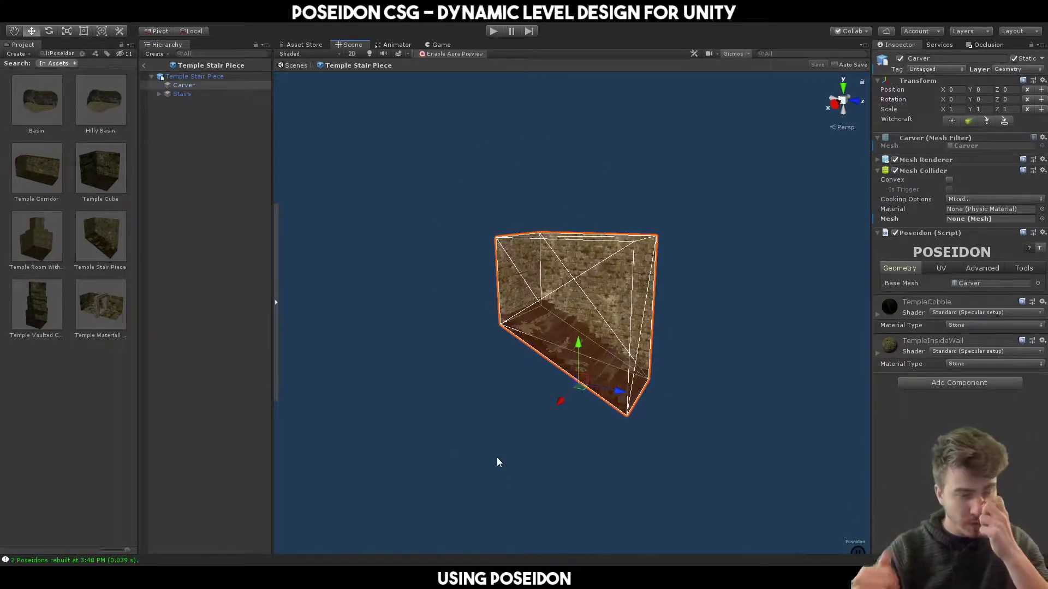
{"action": "left_click", "coordinate": [297, 64]}
{"action": "left_click_drag", "start_coordinate": [609, 202], "coordinate": [278, 176], "text": "alt"}
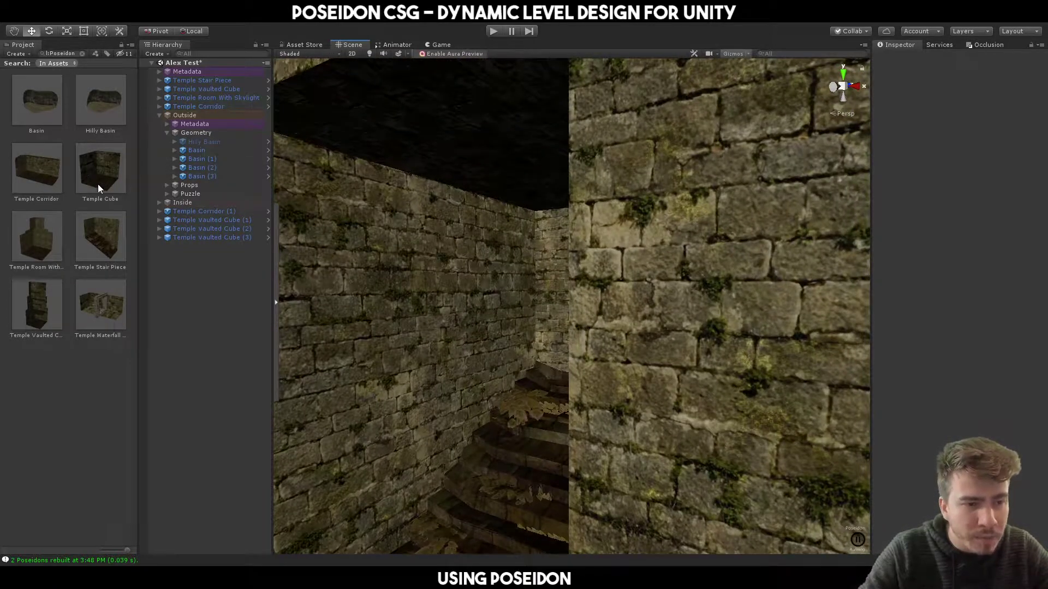
- Place a Temple Cube prefab at the upper end of the staircase, and scale and position it to carve out a room
{"action": "left_click_drag", "start_coordinate": [564, 341], "coordinate": [640, 500]}
{"action": "key", "text": "r"}
{"action": "mouse_move", "coordinate": [640, 421]}
{"action": "left_mouse_down"}
{"action": "mouse_move", "coordinate": [677, 424]}
{"action": "mouse_move", "coordinate": [621, 429]}
{"action": "mouse_move", "coordinate": [652, 408]}
{"action": "mouse_move", "coordinate": [643, 385]}
{"action": "mouse_move", "coordinate": [652, 409]}
{"action": "left_mouse_up"}
{"action": "scroll", "coordinate": [647, 410], "scroll_direction": "down", "scroll_amount": 2}
{"action": "key", "text": "r"}
{"action": "right_click_drag", "start_coordinate": [651, 408], "coordinate": [655, 409]}
{"action": "left_click_drag", "start_coordinate": [689, 409], "coordinate": [751, 404]}
{"action": "key", "text": "w"}
{"action": "right_click_drag", "start_coordinate": [595, 330], "coordinate": [720, 369]}
- Generate the Temple Cube's Poseidon UV settings and set the TempleInsideWall material's UV space to World Space
{"action": "left_click", "coordinate": [572, 365]}
{"action": "left_click", "coordinate": [940, 268]}
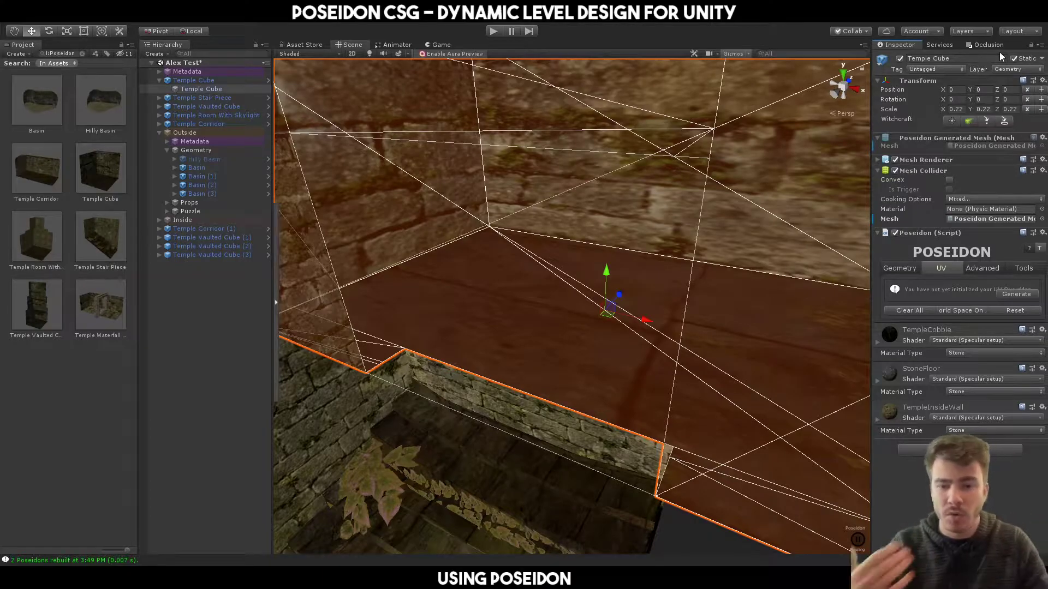
{"action": "left_click", "coordinate": [1007, 295]}
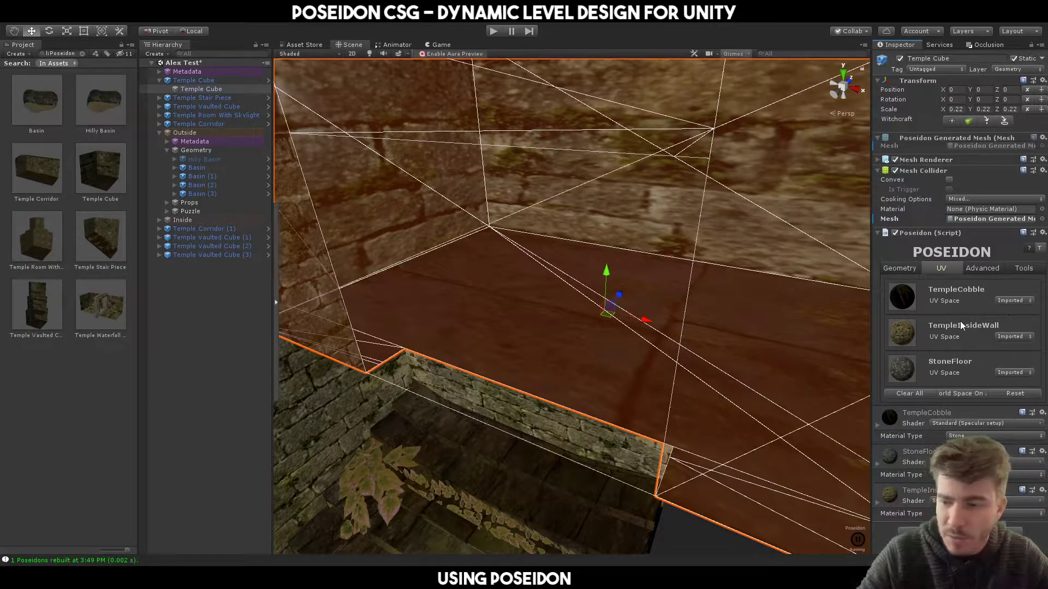
{"action": "left_click_drag", "start_coordinate": [607, 264], "coordinate": [595, 282], "text": "alt"}
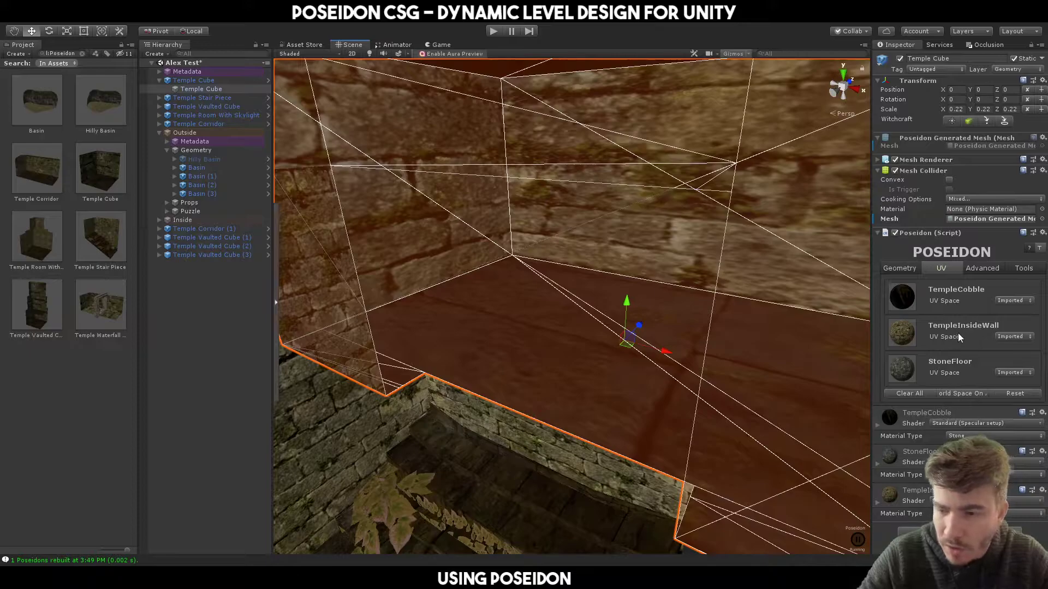
{"action": "left_click", "coordinate": [1009, 336]}
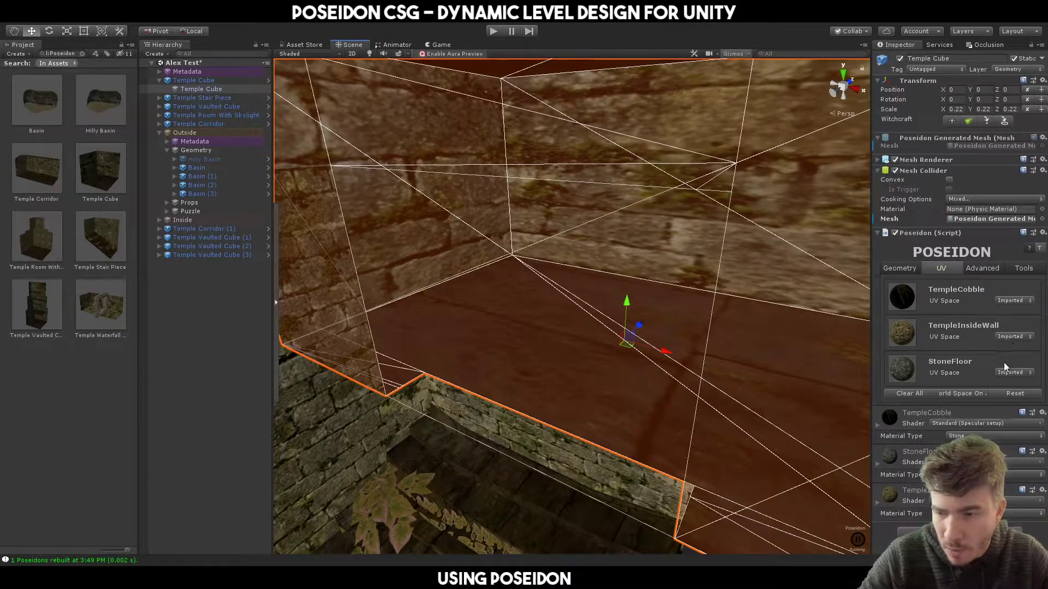
{"action": "left_click", "coordinate": [1003, 362]}
{"action": "left_click_drag", "start_coordinate": [627, 315], "coordinate": [364, 291], "text": "alt"}
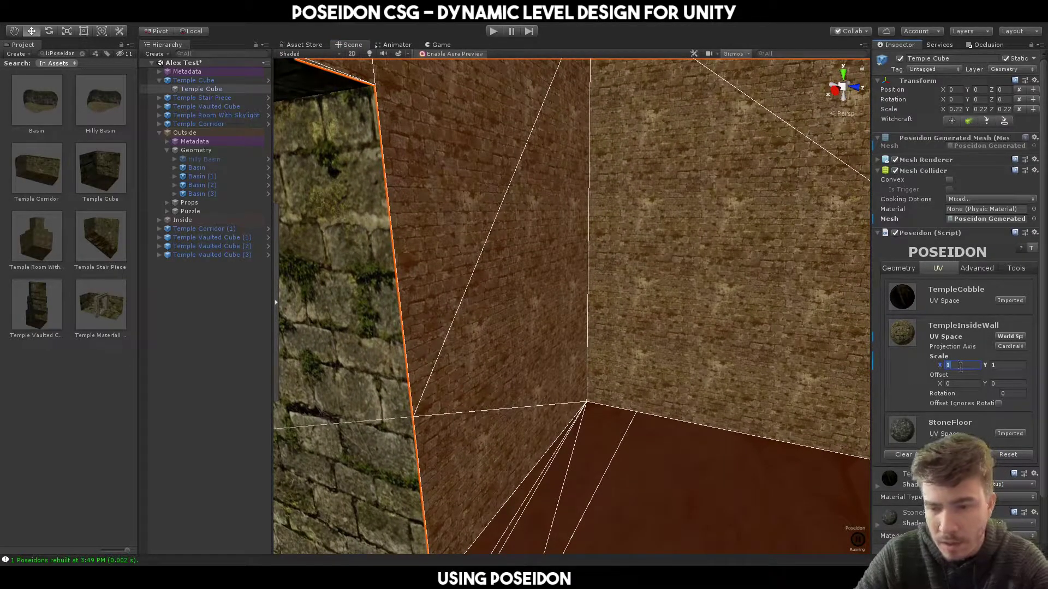
- Try TempleInsideWall texture scales of 2 and 0.5 on X and Y
{"action": "type", "text": "2"}
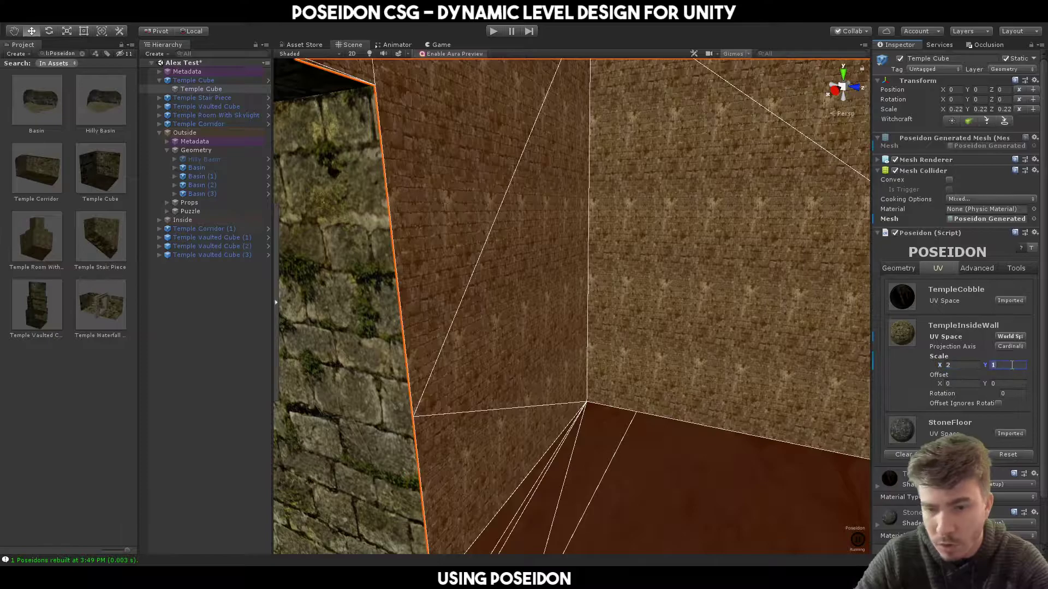
{"action": "type", "text": "2"}
{"action": "type", "text": ".5"}
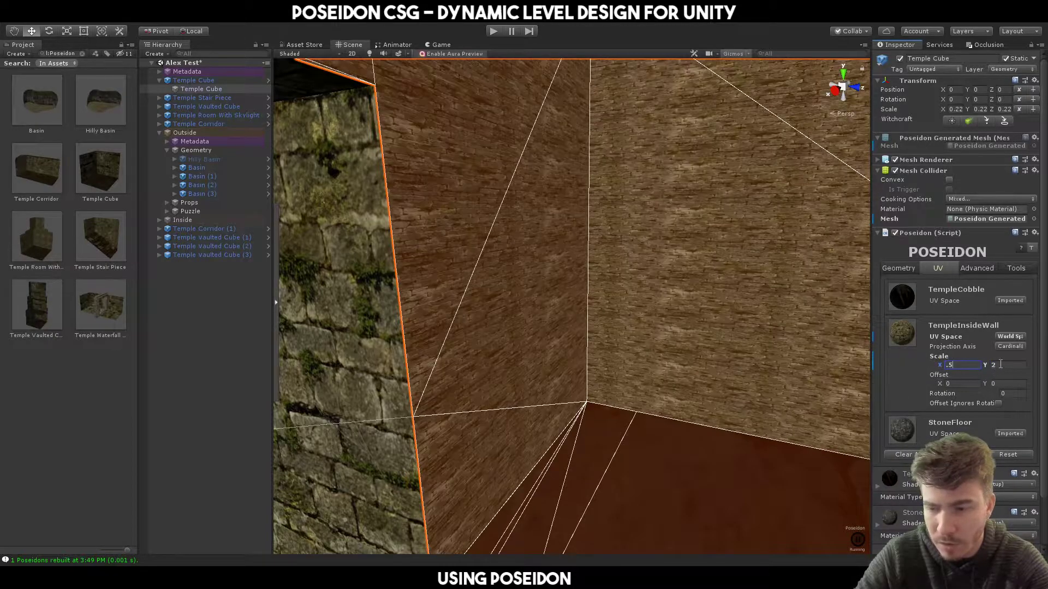
{"action": "type", "text": "5.5"}
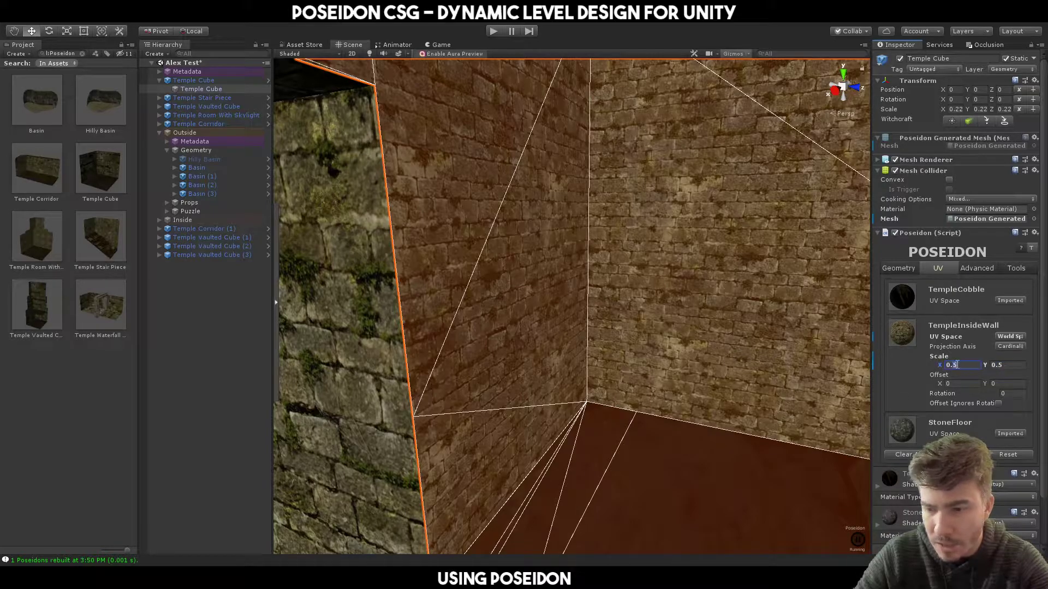
- Set the TempleInsideWall texture scale to 0.3 on X and Y, and check the new room's walls
{"action": "key", "text": "BackSpace"}
{"action": "type", "text": "3"}
{"action": "key", "text": "BackSpace"}
{"action": "type", "text": "3"}
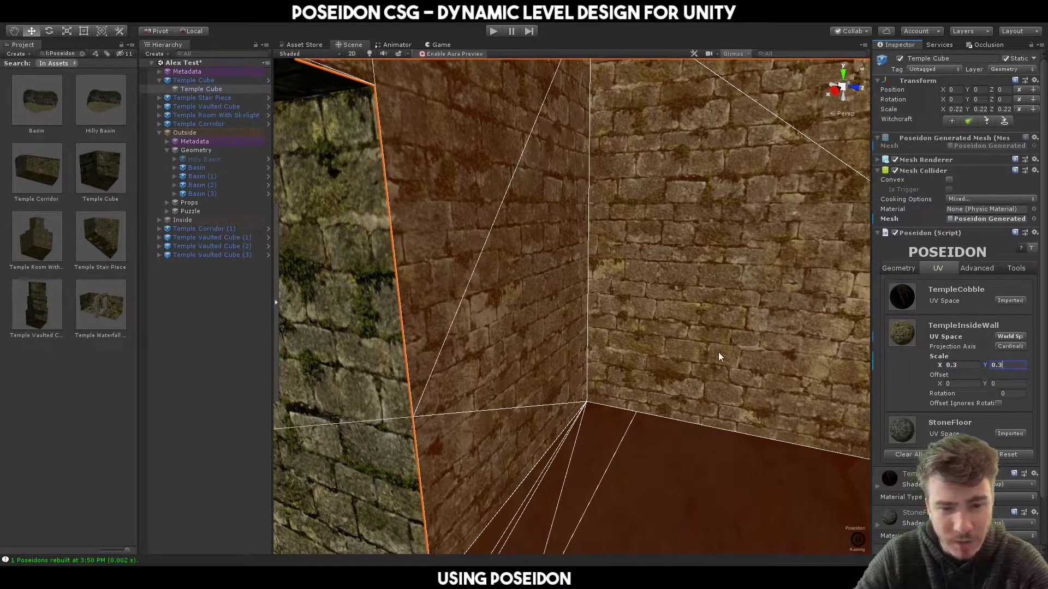
{"action": "left_click_drag", "start_coordinate": [722, 352], "coordinate": [573, 310], "text": "alt"}
{"action": "right_click_drag", "start_coordinate": [574, 310], "coordinate": [931, 325]}
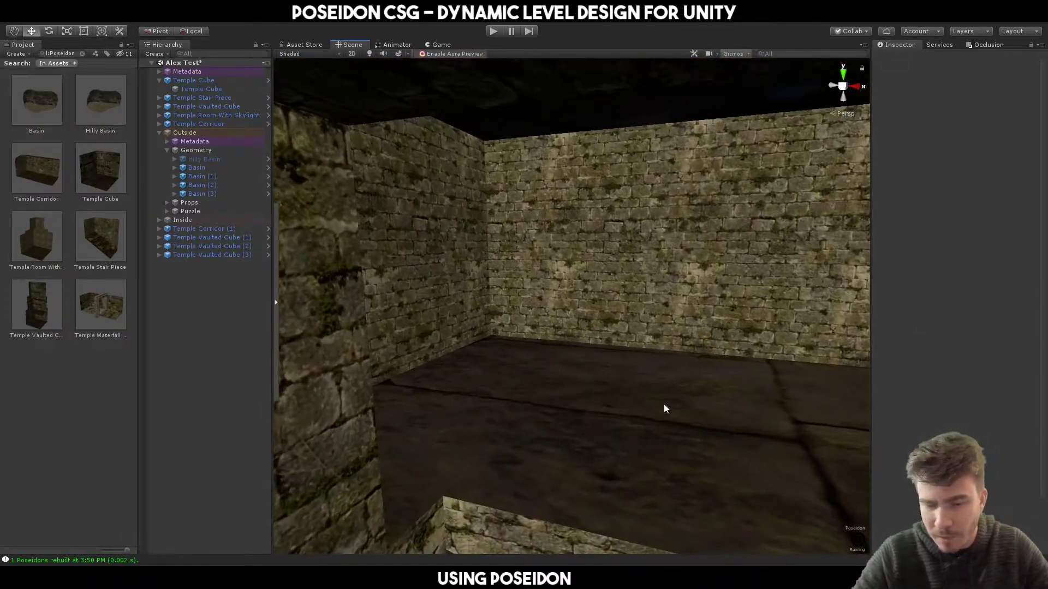
- Set the Temple Cube's TempleCobble material to World Space UVs with scale 0.3 on X and Y, and check the floor
{"action": "left_click", "coordinate": [650, 414]}
{"action": "left_click", "coordinate": [939, 268]}
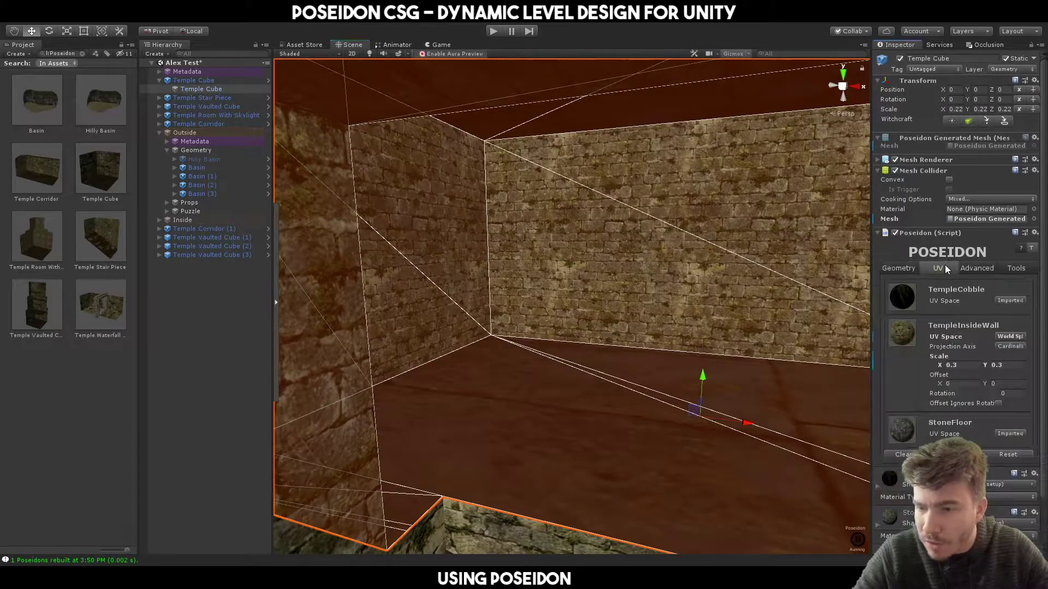
{"action": "left_click", "coordinate": [1010, 300]}
{"action": "left_click", "coordinate": [1013, 320]}
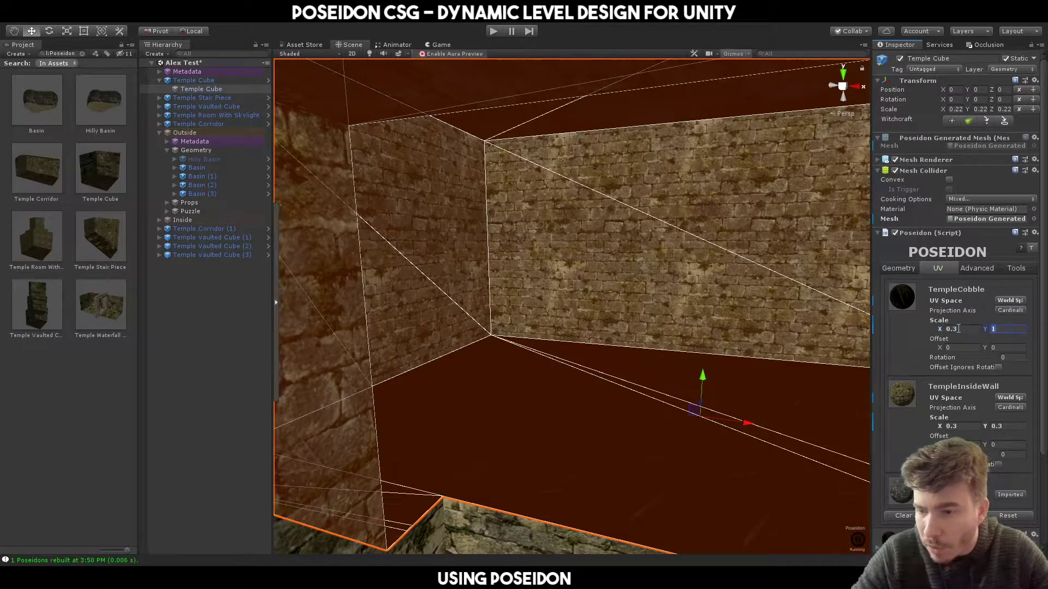
{"action": "right_click_drag", "start_coordinate": [594, 366], "coordinate": [196, 432]}
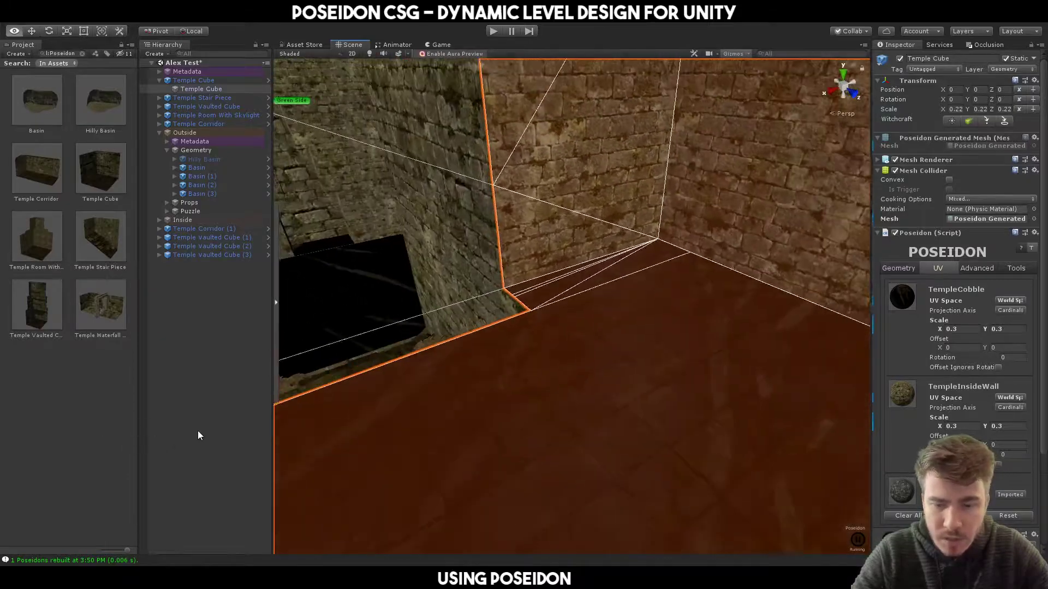
{"action": "left_click", "coordinate": [196, 432]}
{"action": "right_click_drag", "start_coordinate": [596, 396], "coordinate": [650, 319]}
{"action": "scroll", "coordinate": [616, 306], "scroll_direction": "up", "scroll_amount": 1}
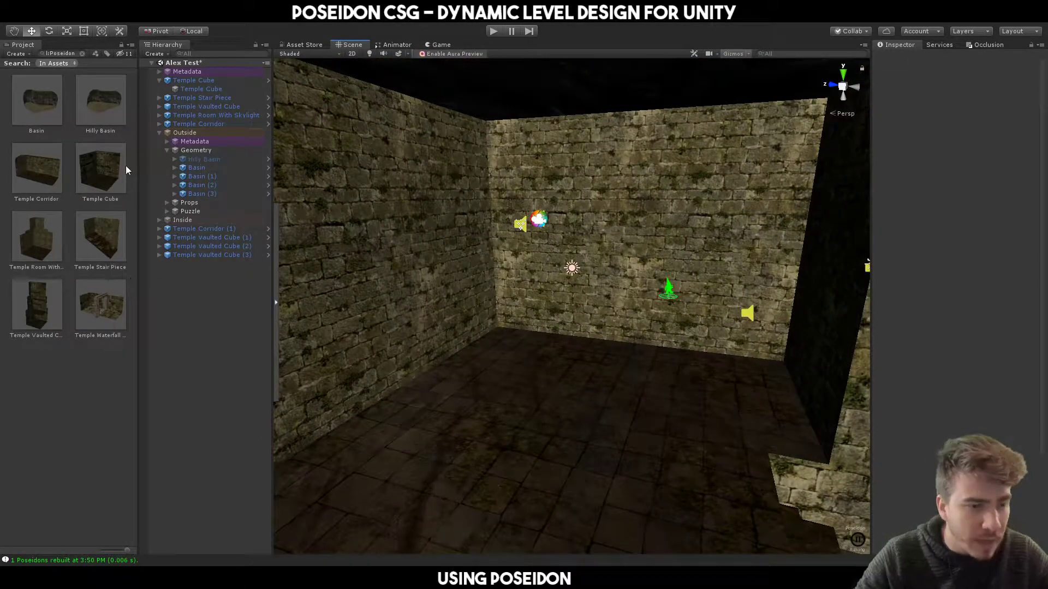
- Place two Temple Corridor prefabs side by side into the cube room's wall at Y 5
{"action": "left_click_drag", "start_coordinate": [143, 226], "coordinate": [458, 329]}
{"action": "right_click_drag", "start_coordinate": [498, 368], "coordinate": [486, 361]}
{"action": "left_click_drag", "start_coordinate": [511, 386], "coordinate": [320, 422]}
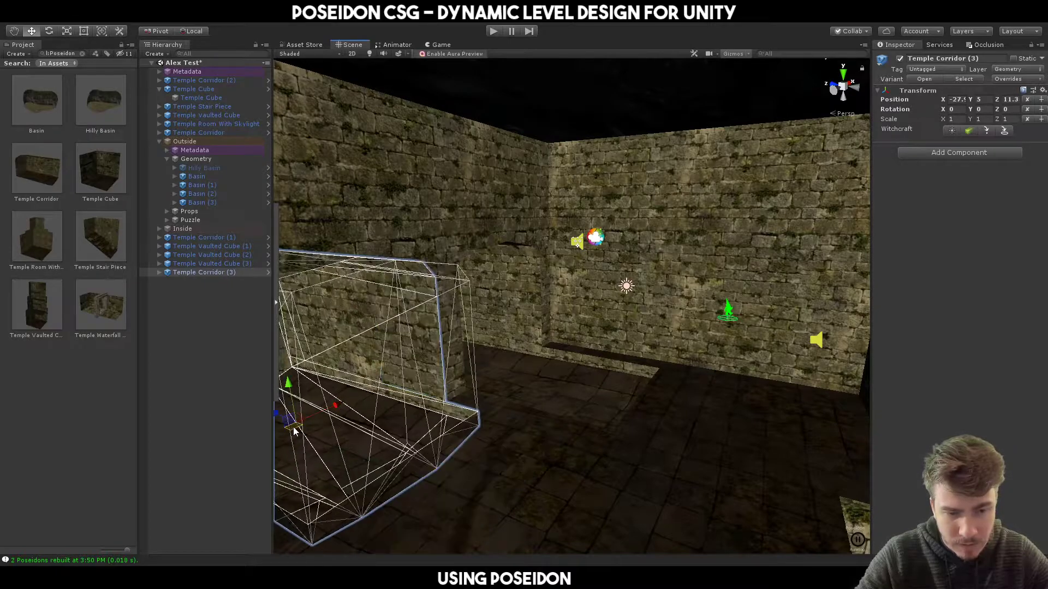
{"action": "right_click_drag", "start_coordinate": [321, 422], "coordinate": [323, 424]}
{"action": "left_click_drag", "start_coordinate": [411, 388], "coordinate": [355, 364]}
{"action": "right_click_drag", "start_coordinate": [356, 365], "coordinate": [474, 394]}
{"action": "right_click_drag", "start_coordinate": [658, 416], "coordinate": [592, 418]}
{"action": "left_click_drag", "start_coordinate": [588, 399], "coordinate": [568, 386]}
- Enter play mode, walk through the corridor and up the stairs to examine the new room, and exit play mode
{"action": "right_click_drag", "start_coordinate": [568, 386], "coordinate": [758, 396]}
{"action": "key", "text": "w"}
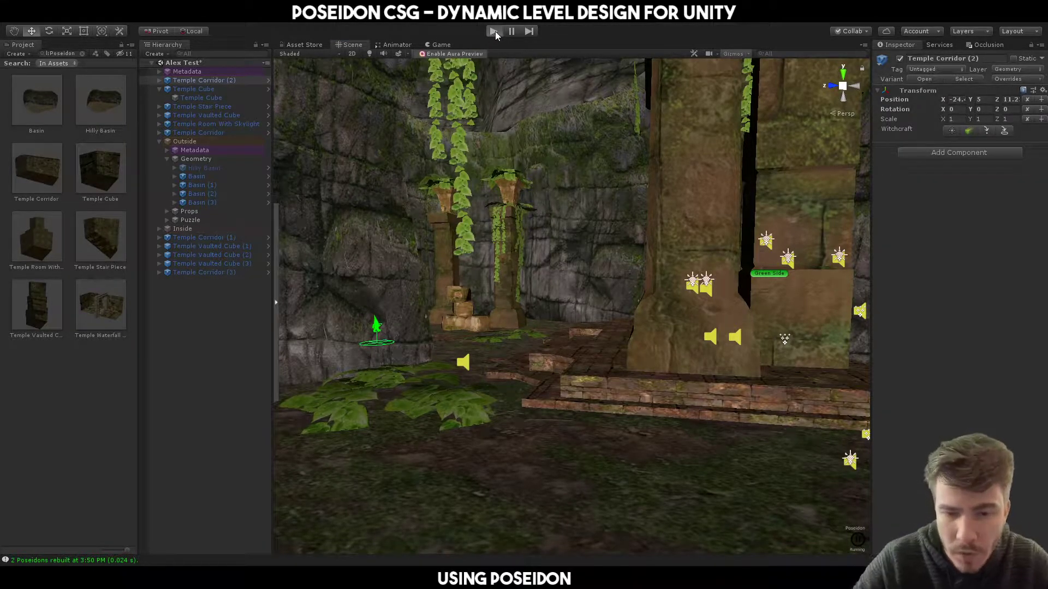
{"action": "left_click", "coordinate": [494, 31]}
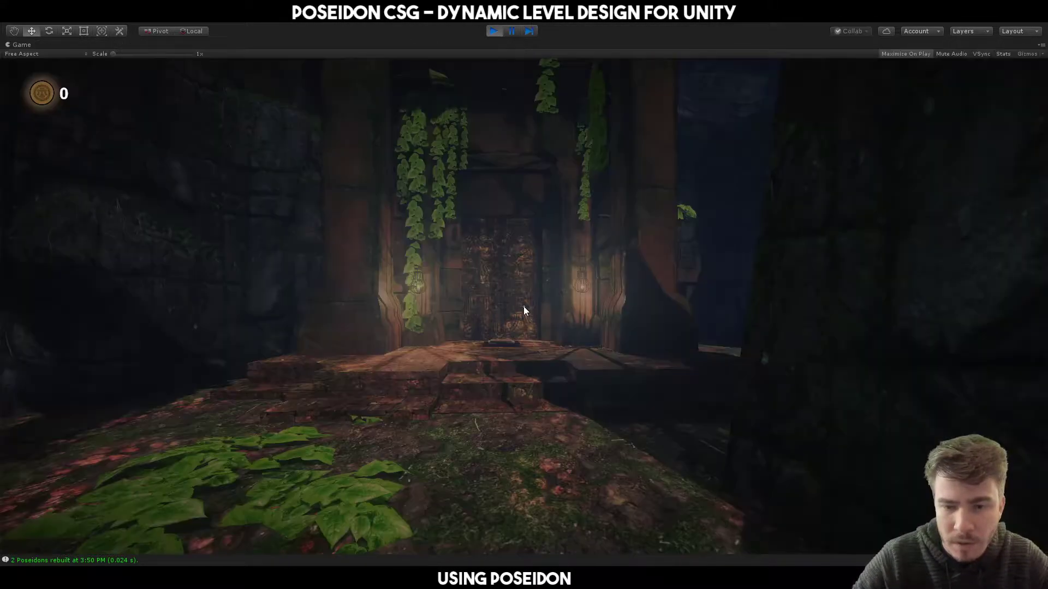
{"action": "key", "text": "w"}
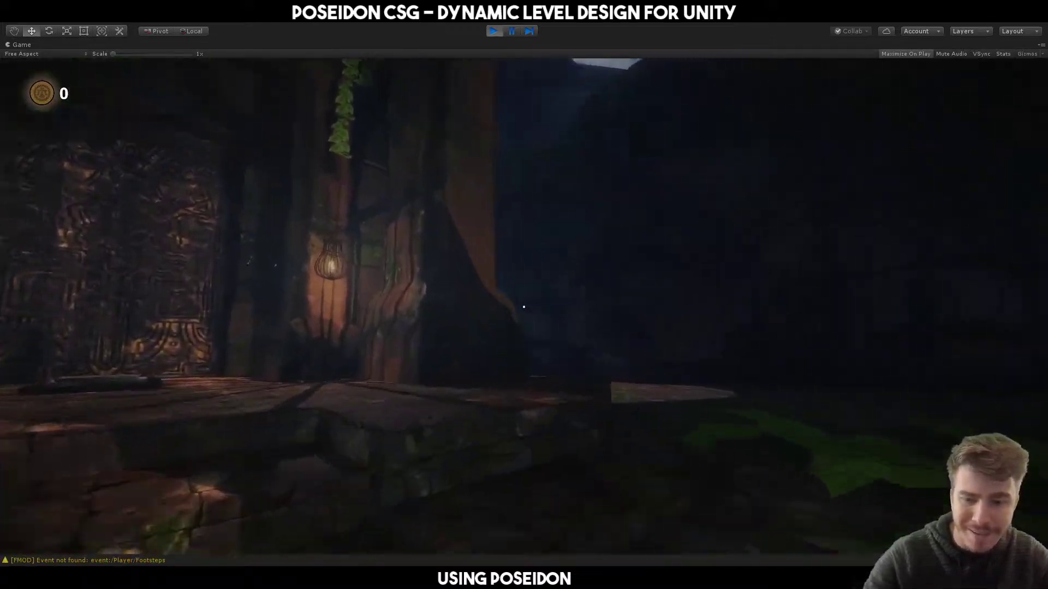
{"action": "key", "text": "w"}
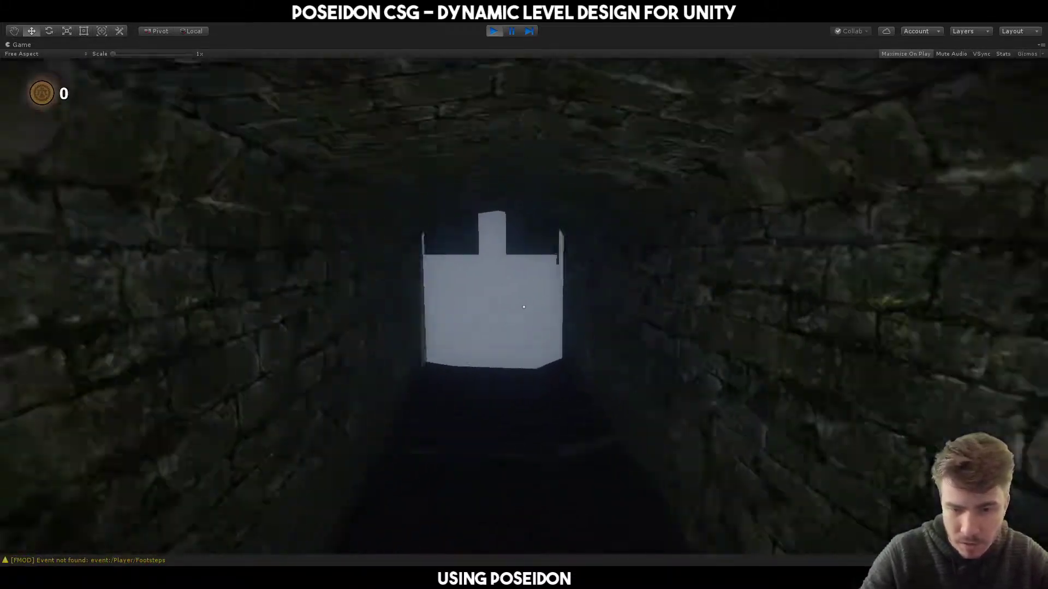
{"action": "key", "text": "w"}
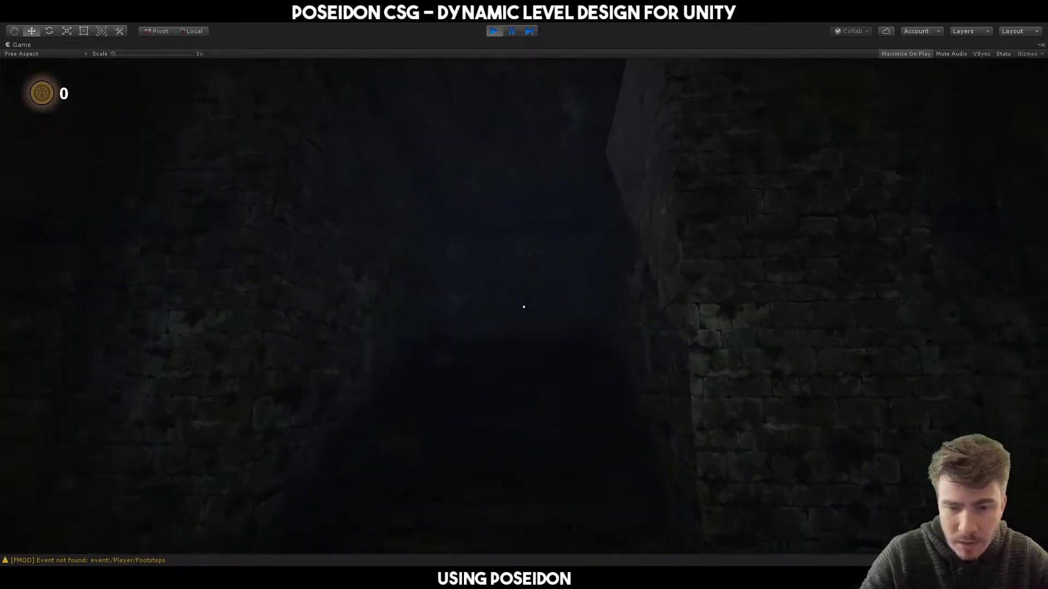
{"action": "key", "text": "w"}
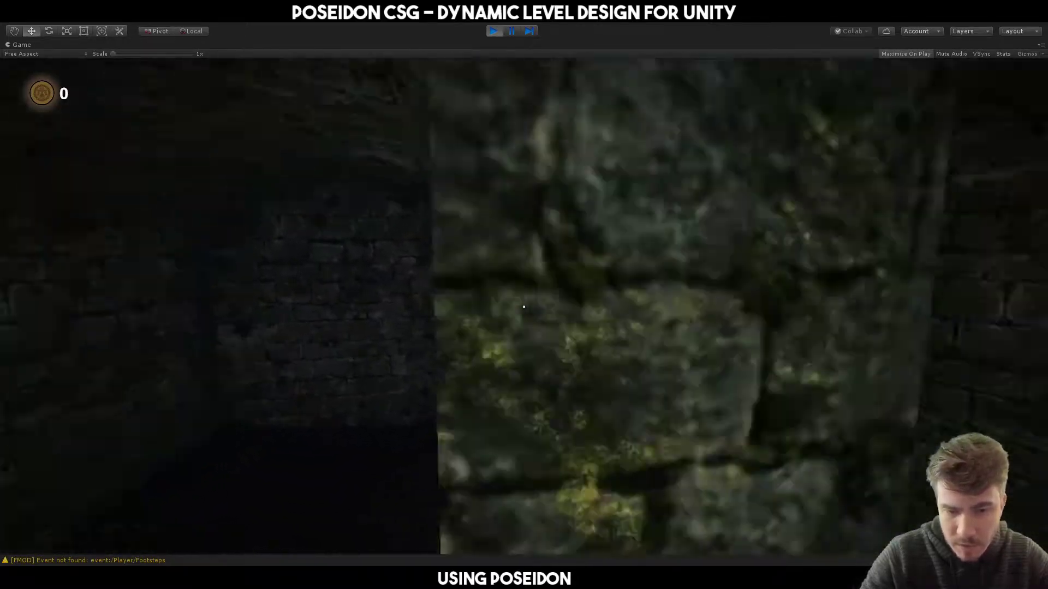
{"action": "key", "text": "w"}
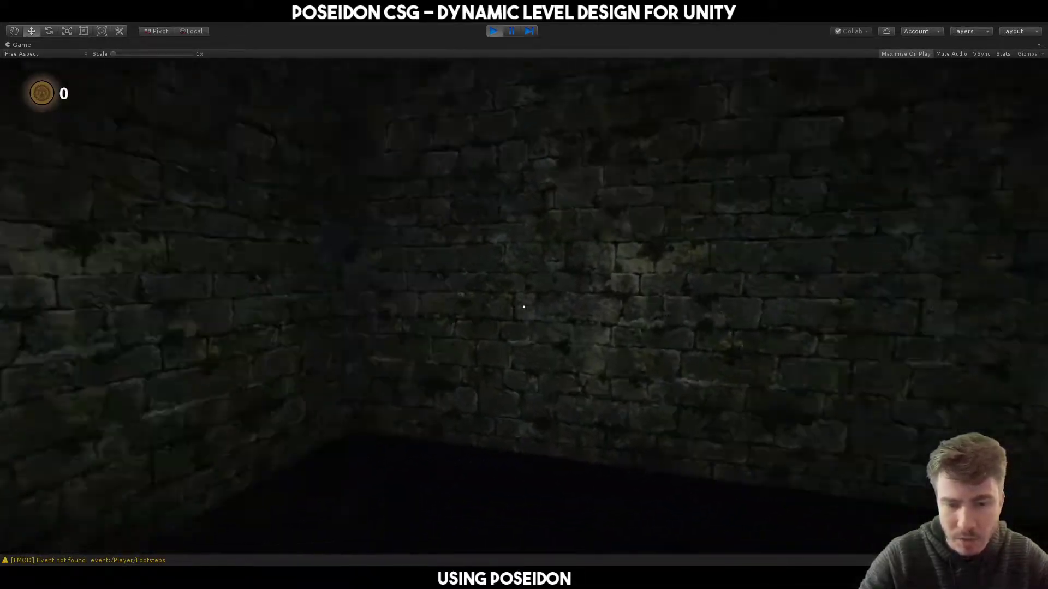
{"action": "key", "text": "Escape"}
{"action": "key", "text": "ctrl+p"}
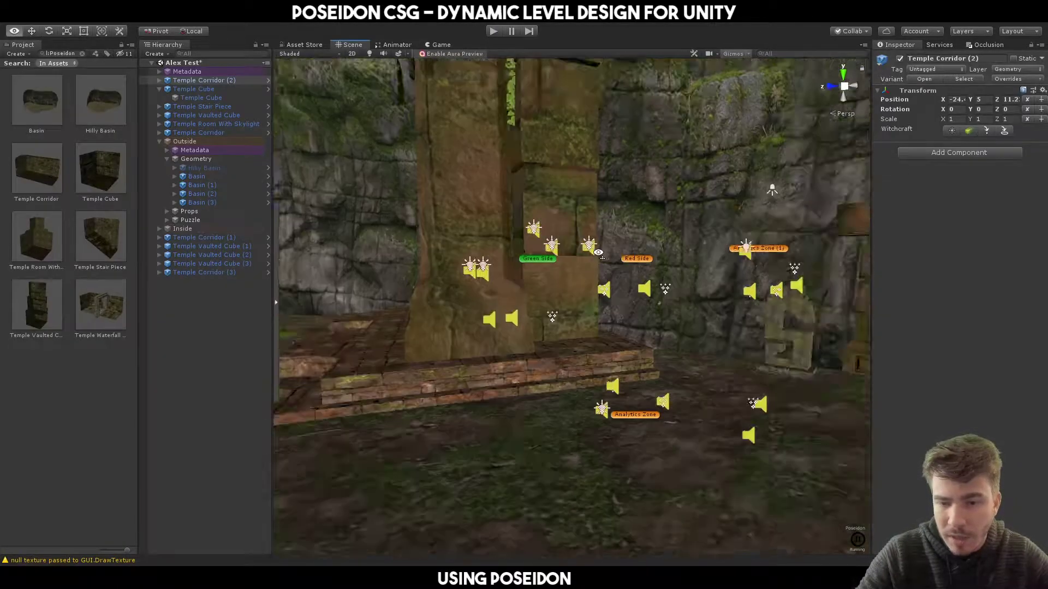
- Search the project for "Arch" and place a Fancy Stone Temple Archway prefab in front of the two corridors
{"action": "key", "text": "w"}
{"action": "right_click_drag", "start_coordinate": [599, 253], "coordinate": [222, 243]}
{"action": "key", "text": "w"}
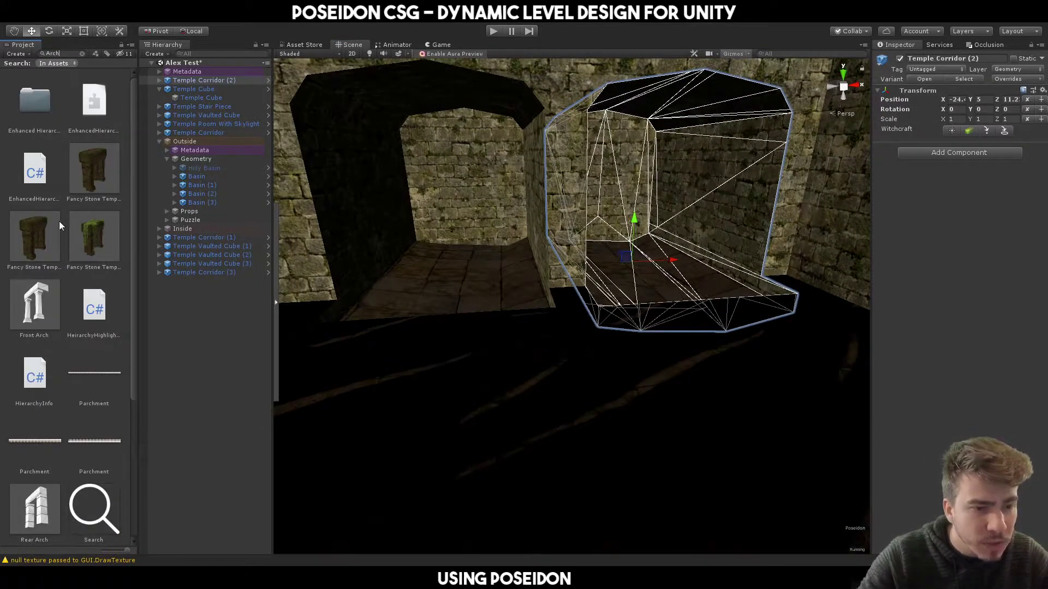
{"action": "left_click_drag", "start_coordinate": [93, 177], "coordinate": [413, 325]}
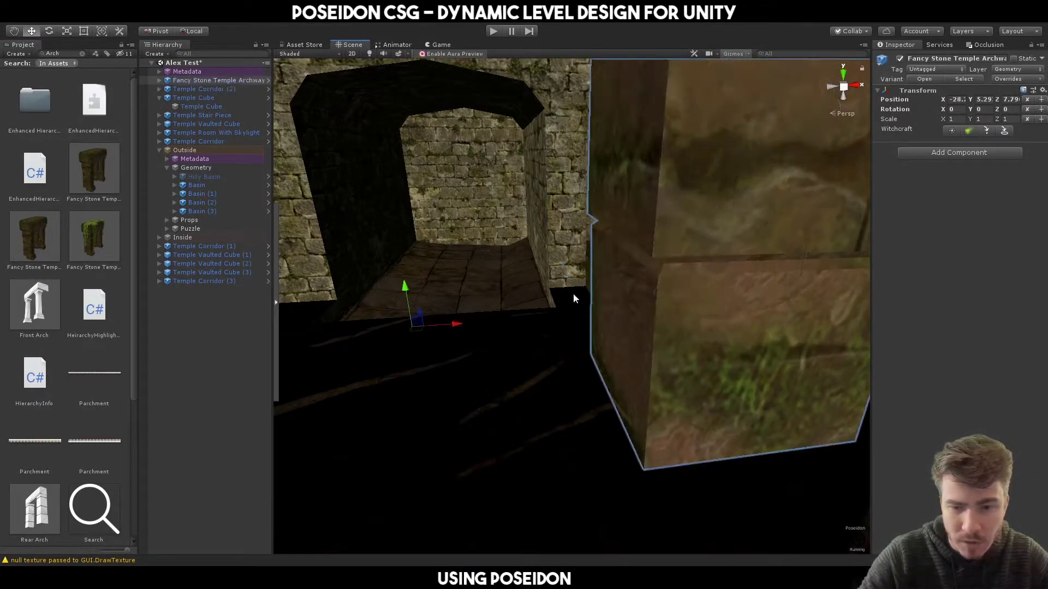
- Try an archway scale of 0.5 on all axes and 0.2 on X and Y
{"action": "left_click", "coordinate": [956, 120]}
{"action": "type", "text": "0.5"}
{"action": "key", "text": "Tab"}
{"action": "type", "text": "0.5"}
{"action": "key", "text": "Tab"}
{"action": "type", "text": ".5"}
{"action": "key", "text": "s"}
{"action": "right_click_drag", "start_coordinate": [519, 240], "coordinate": [507, 234]}
{"action": "key", "text": "e"}
{"action": "scroll", "coordinate": [469, 229], "scroll_direction": "up", "scroll_amount": 5}
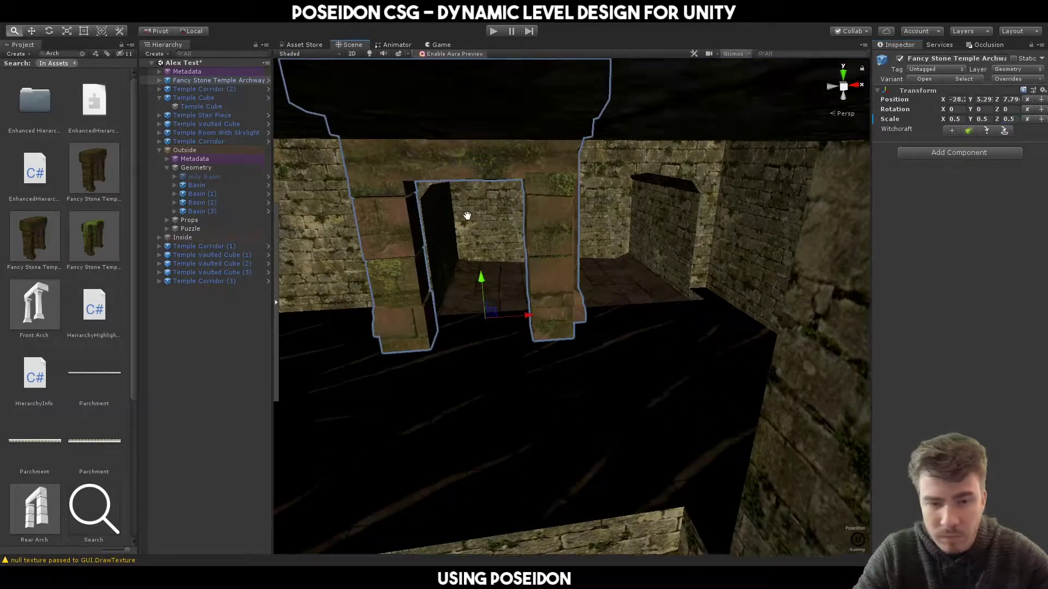
{"action": "type", "text": "0.2"}
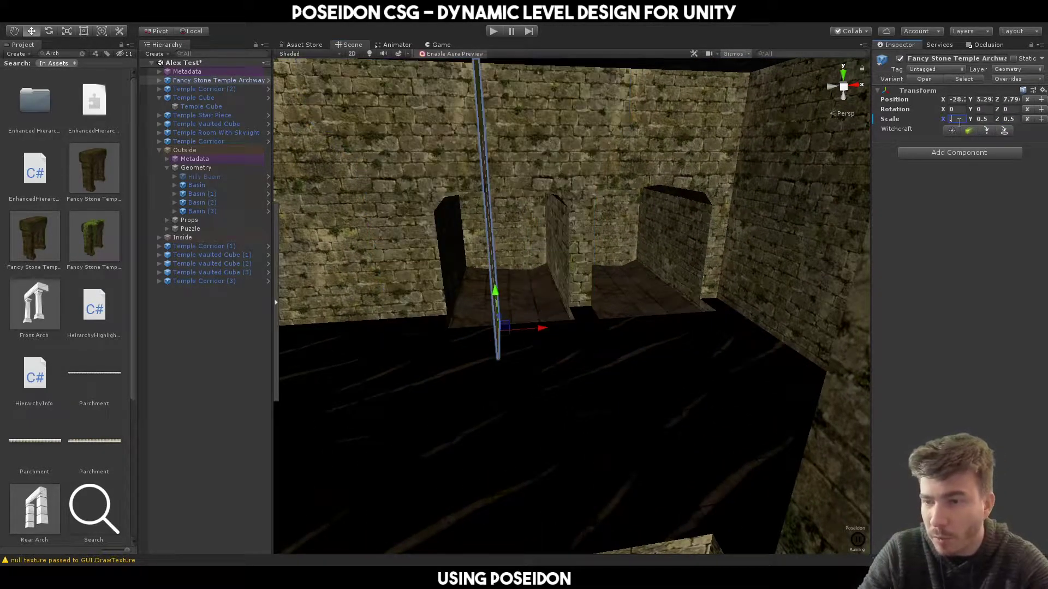
{"action": "key", "text": "Tab"}
{"action": "type", "text": ".2"}
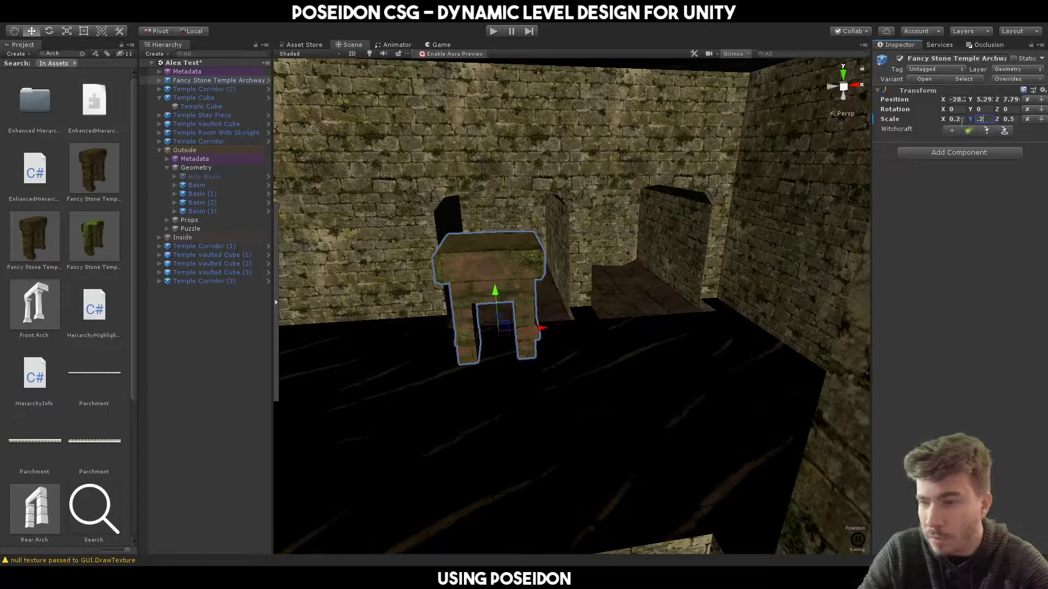
- Set the Fancy Stone Temple Archway's scale to 0.4 on all axes
{"action": "type", "text": "0.4"}
{"action": "key", "text": "Tab"}
{"action": "type", "text": "0.4"}
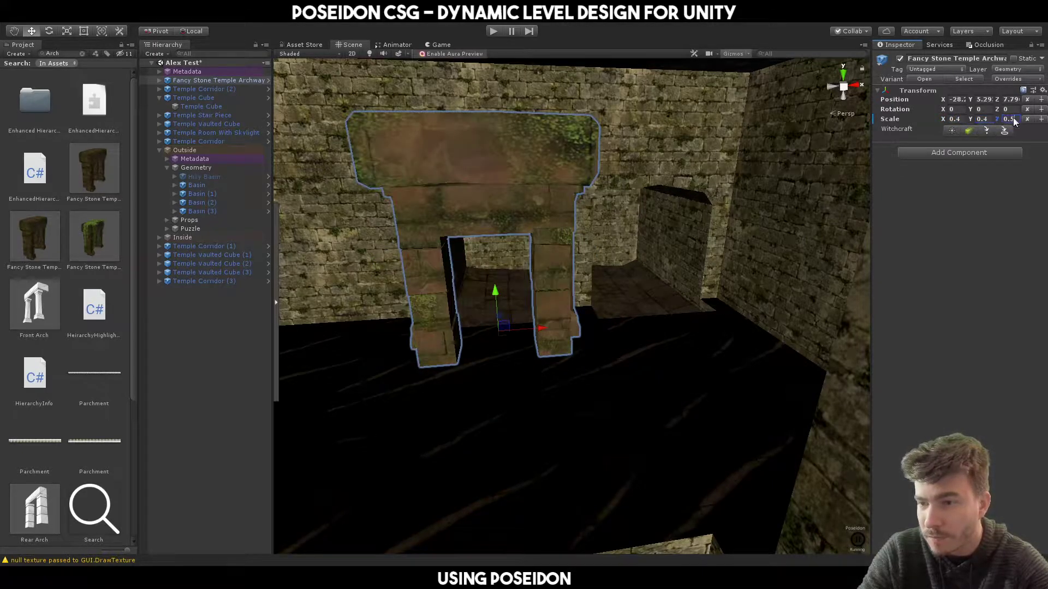
- Move the archway against one corridor opening and enlarge it to about 0.48 in X and 0.46 in Y
{"action": "left_click_drag", "start_coordinate": [506, 333], "coordinate": [567, 329]}
{"action": "left_click_drag", "start_coordinate": [514, 292], "coordinate": [515, 287]}
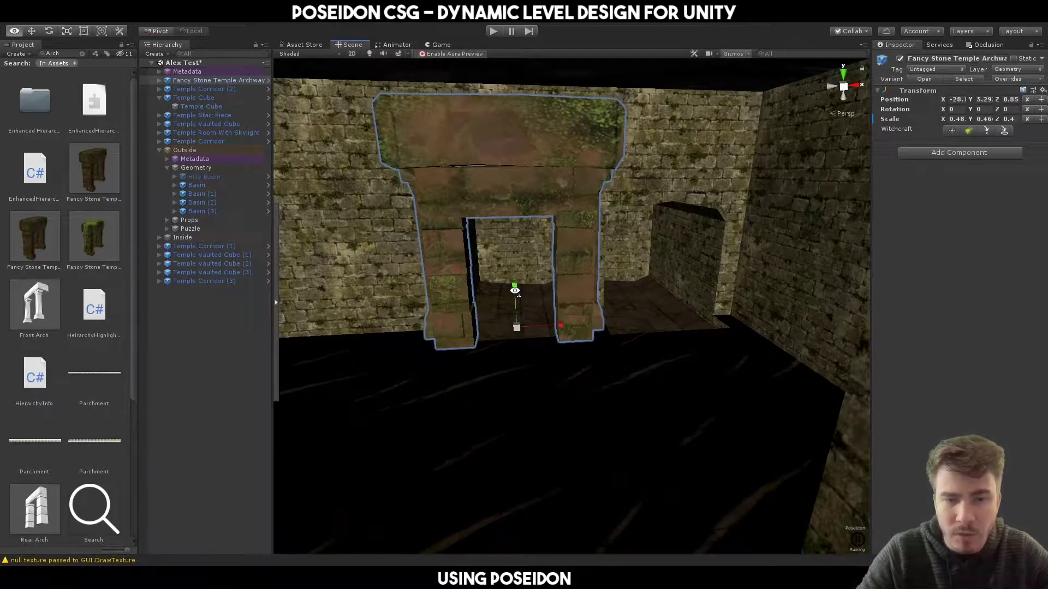
{"action": "mouse_move", "coordinate": [550, 322]}
{"action": "left_mouse_down", "text": "alt"}
{"action": "mouse_move", "coordinate": [498, 330]}
{"action": "mouse_move", "coordinate": [528, 311]}
{"action": "mouse_move", "coordinate": [502, 308]}
{"action": "mouse_move", "coordinate": [525, 315]}
{"action": "mouse_move", "coordinate": [498, 328]}
{"action": "mouse_move", "coordinate": [575, 325]}
{"action": "mouse_move", "coordinate": [563, 332]}
{"action": "mouse_move", "coordinate": [575, 322]}
{"action": "mouse_move", "coordinate": [547, 310]}
{"action": "left_mouse_up", "text": "alt"}
{"action": "left_click", "coordinate": [547, 309]}
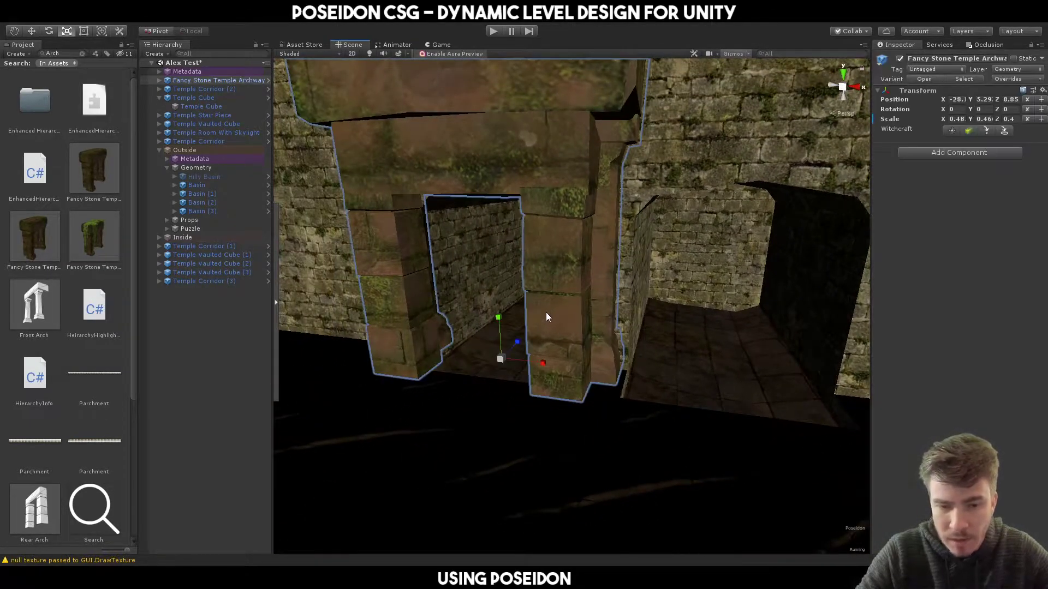
- Duplicate the archway and move the copy so that both corridor openings are framed side by side
{"action": "key", "text": "ctrl+d"}
{"action": "left_click_drag", "start_coordinate": [538, 350], "coordinate": [635, 328]}
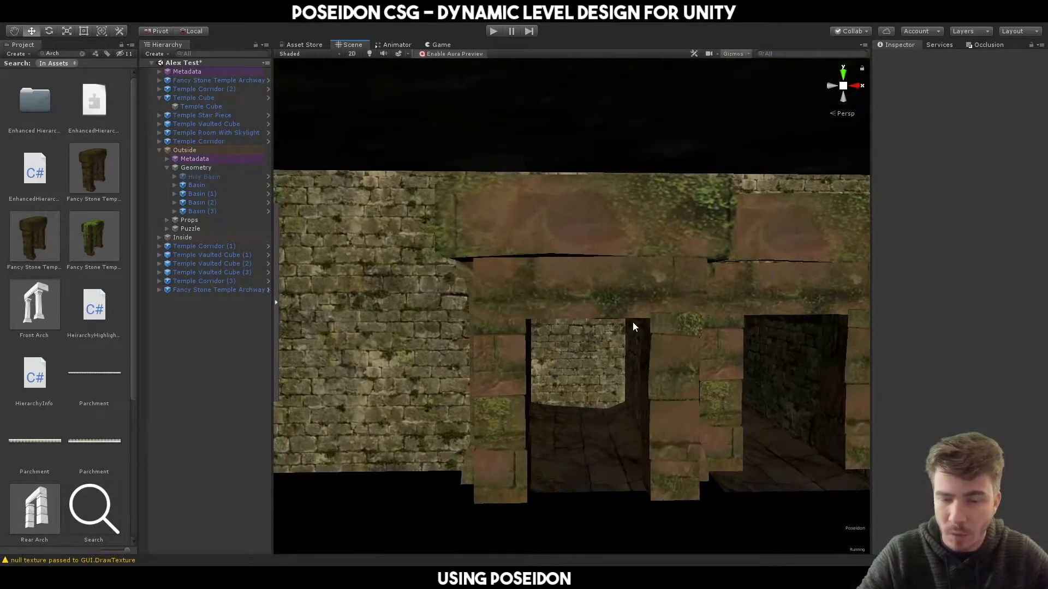
{"action": "left_click_drag", "start_coordinate": [475, 218], "coordinate": [464, 269], "text": "alt"}
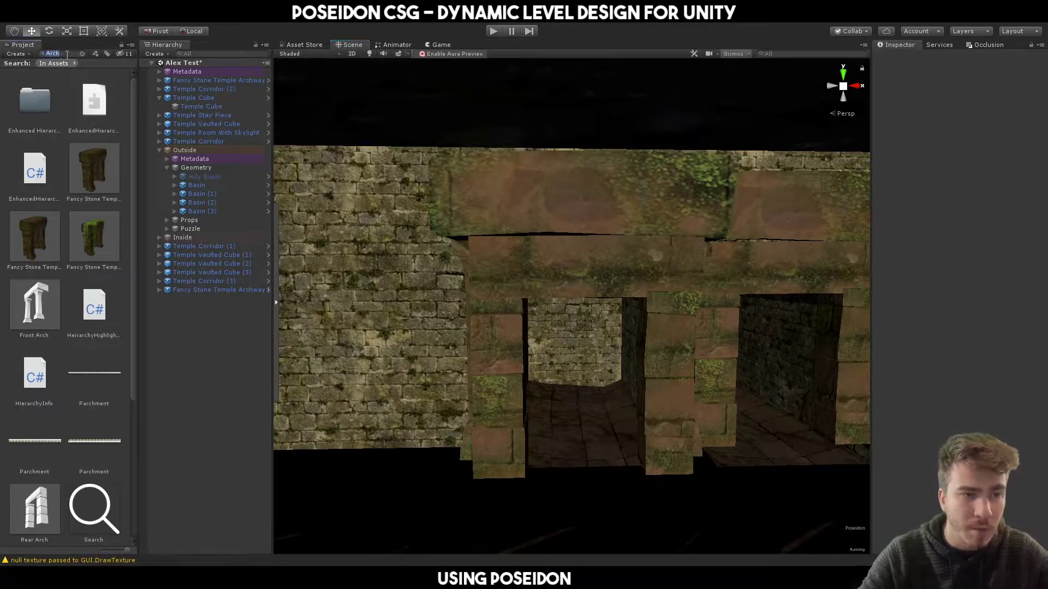
- Filter the project assets with l:Poseidon and deactivate the Basin (3) object in the outside geometry
{"action": "key", "text": "BackSpace"}
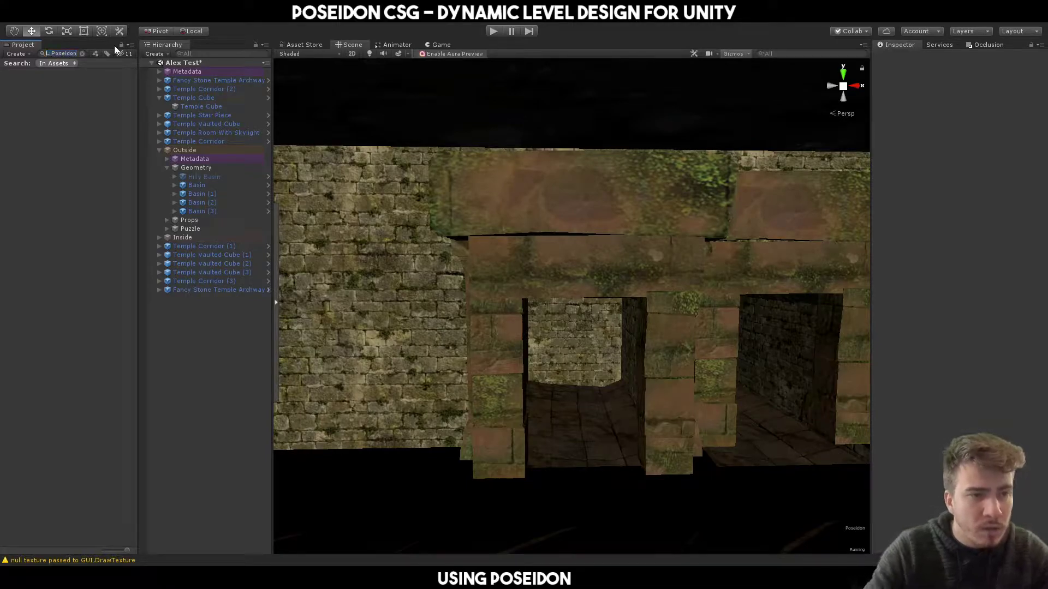
{"action": "key", "text": "w"}
{"action": "right_click_drag", "start_coordinate": [479, 198], "coordinate": [645, 374]}
{"action": "left_click", "coordinate": [645, 374]}
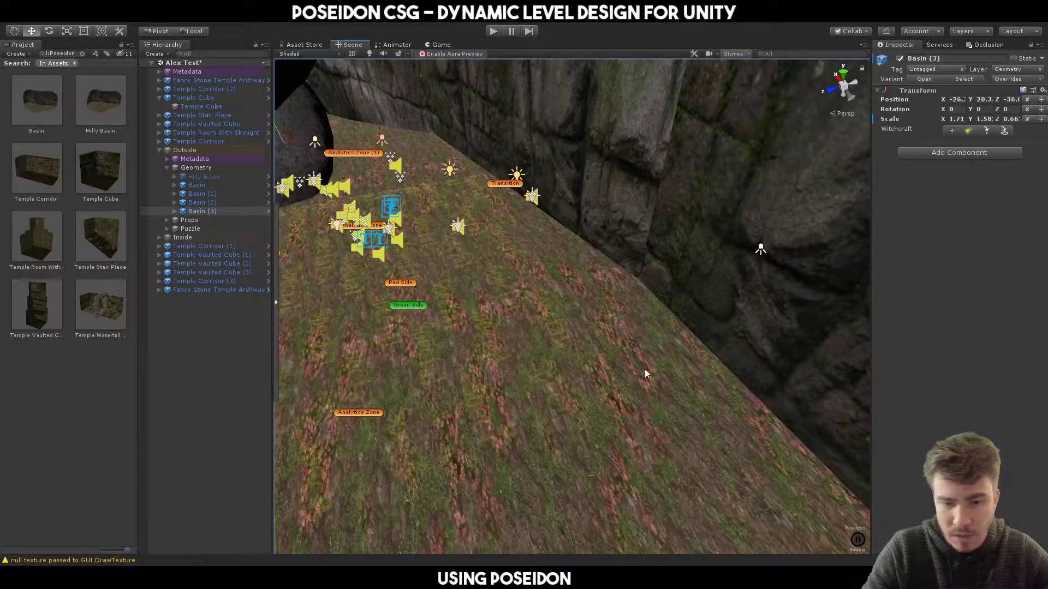
{"action": "left_click", "coordinate": [899, 58]}
{"action": "right_click_drag", "start_coordinate": [837, 233], "coordinate": [290, 373]}
{"action": "right_click_drag", "start_coordinate": [532, 309], "coordinate": [421, 309]}
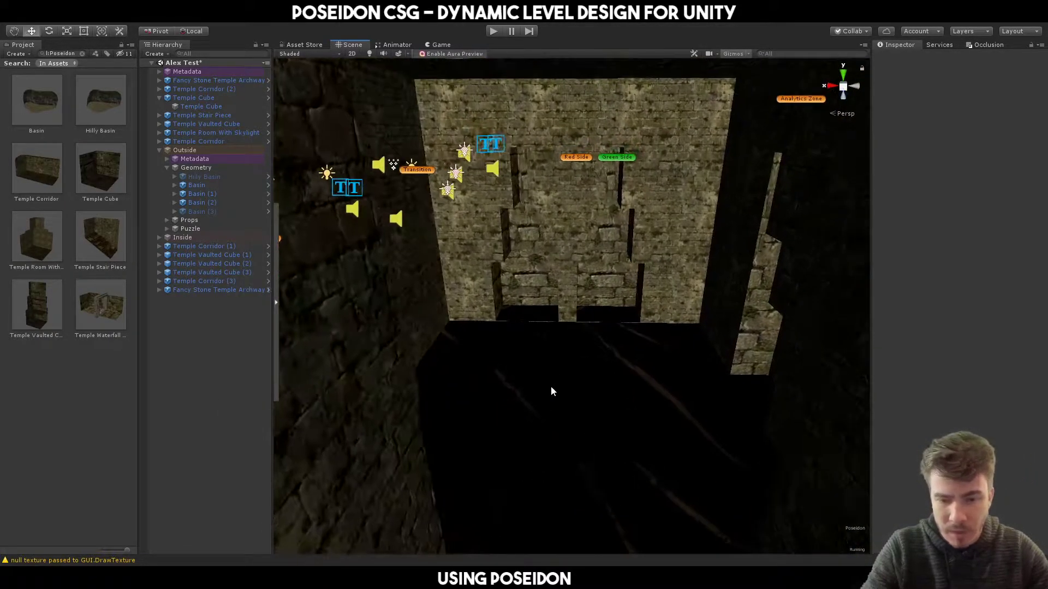
- Select the Corridor object inside Temple Corridor and turn off Deferred Mode in its Poseidon tools
{"action": "left_click", "coordinate": [501, 388]}
{"action": "right_click_drag", "start_coordinate": [495, 383], "coordinate": [851, 289]}
{"action": "left_click", "coordinate": [480, 351]}
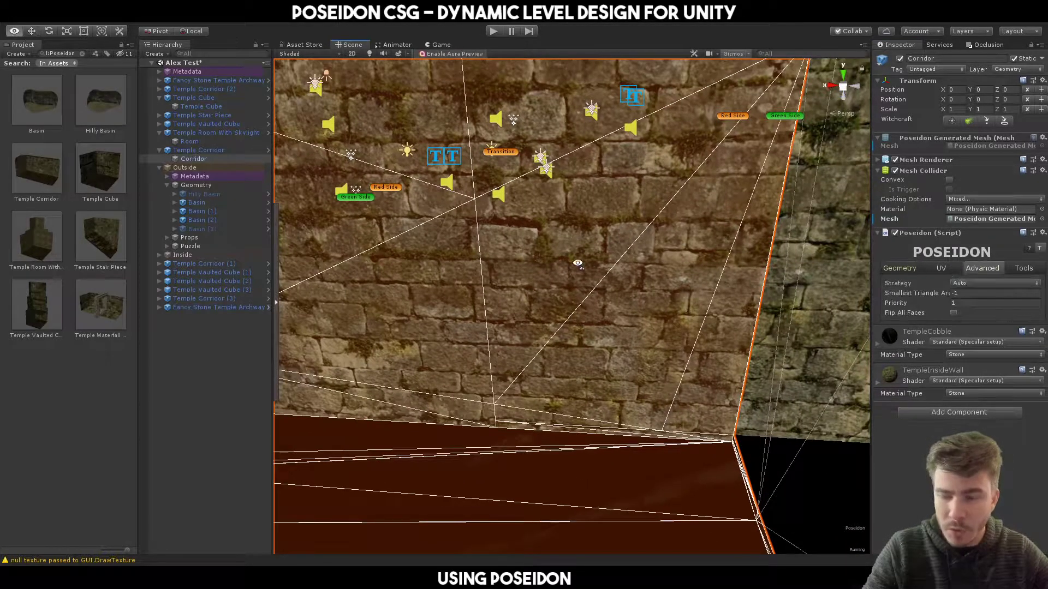
{"action": "key", "text": "s"}
{"action": "right_click_drag", "start_coordinate": [577, 263], "coordinate": [787, 266]}
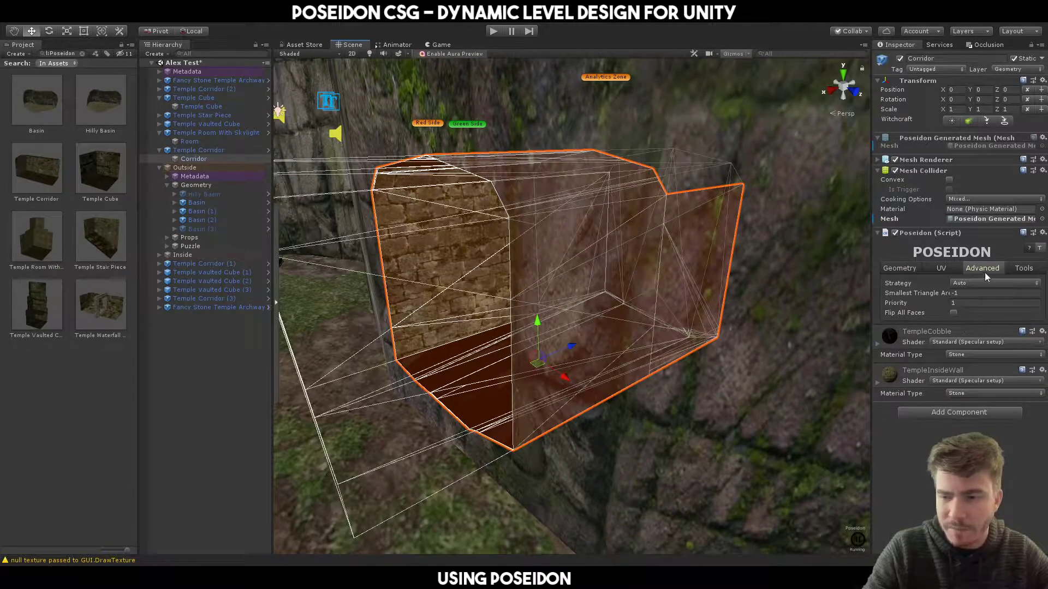
{"action": "left_click", "coordinate": [1015, 268]}
{"action": "left_click", "coordinate": [900, 312]}
- Slide the corridor back and forth along X with Deferred Mode off and on, ending at about X 2.02
{"action": "mouse_move", "coordinate": [598, 295]}
{"action": "right_mouse_down"}
{"action": "mouse_move", "coordinate": [574, 290]}
{"action": "mouse_move", "coordinate": [594, 303]}
{"action": "right_mouse_up"}
{"action": "key", "text": "s"}
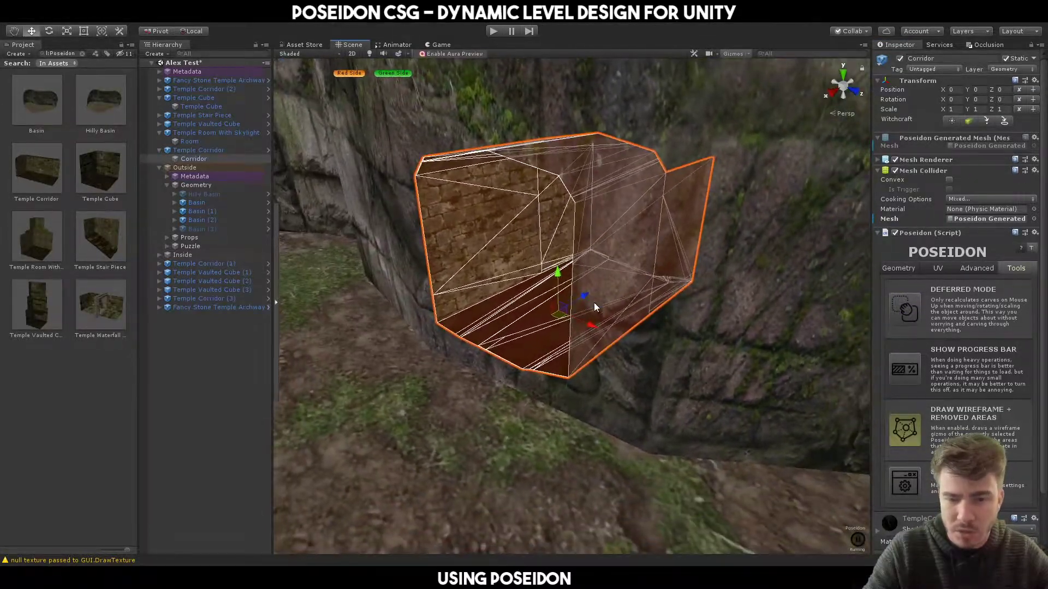
{"action": "left_click_drag", "start_coordinate": [579, 323], "coordinate": [555, 289]}
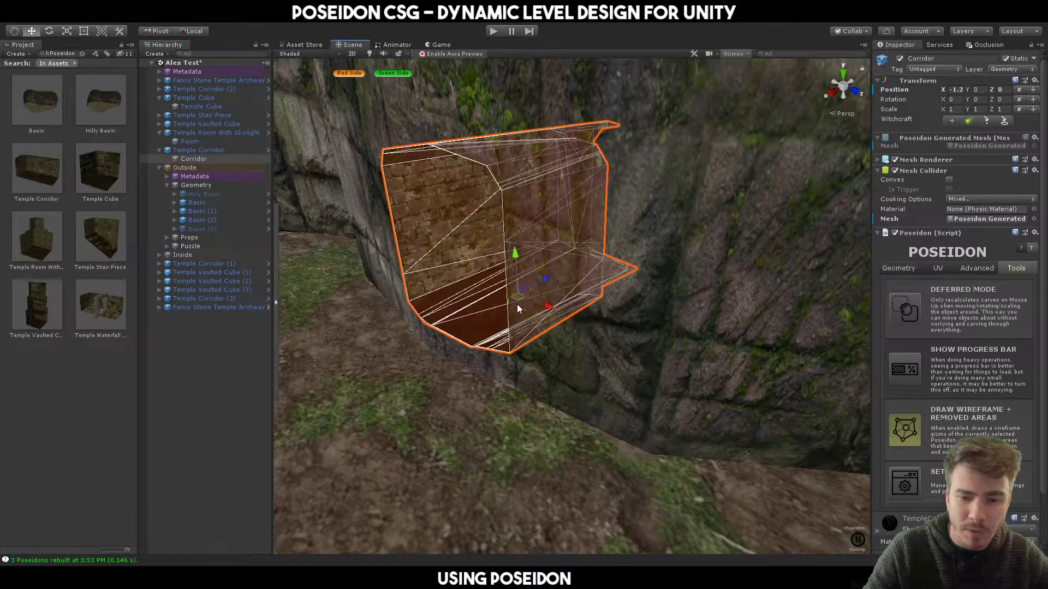
{"action": "left_click_drag", "start_coordinate": [555, 312], "coordinate": [568, 291]}
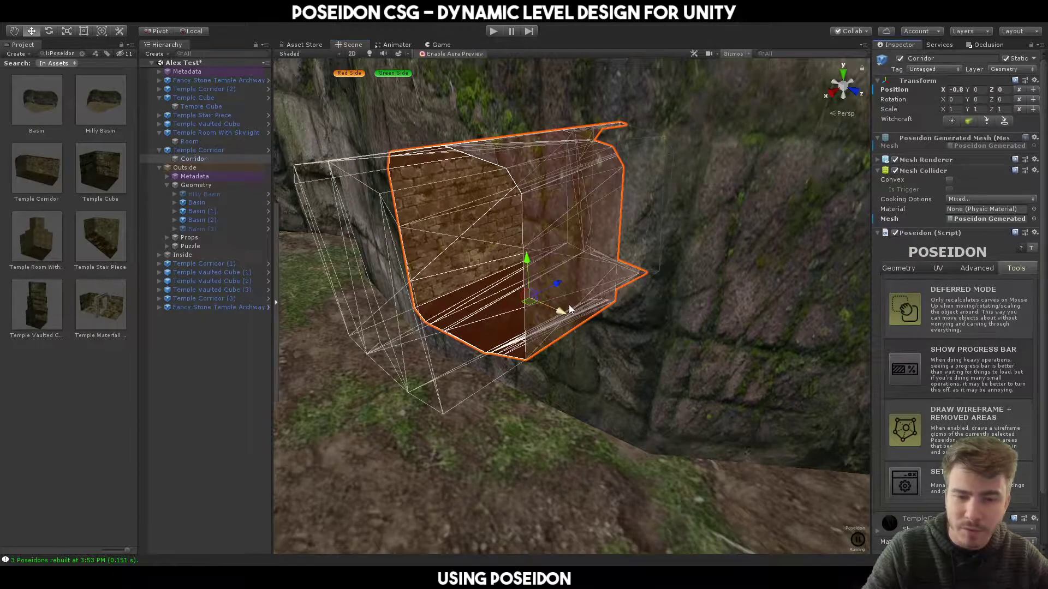
{"action": "left_click_drag", "start_coordinate": [561, 319], "coordinate": [651, 348]}
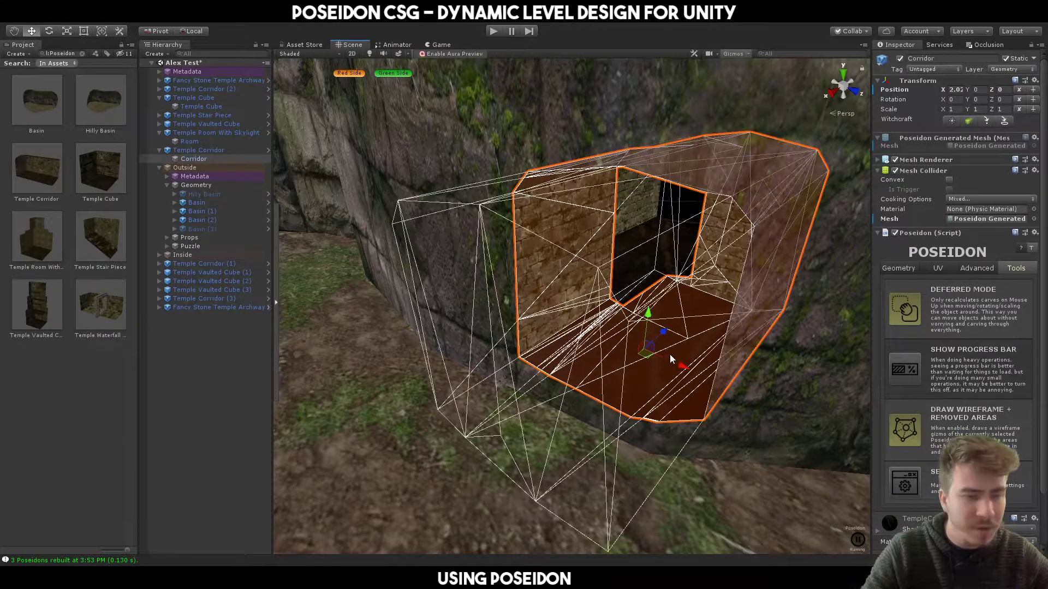
- Enable Show Progress Bar in the Poseidon tools and move the corridor along X to about -0.2
{"action": "left_click", "coordinate": [907, 373]}
{"action": "left_click_drag", "start_coordinate": [682, 366], "coordinate": [626, 325]}
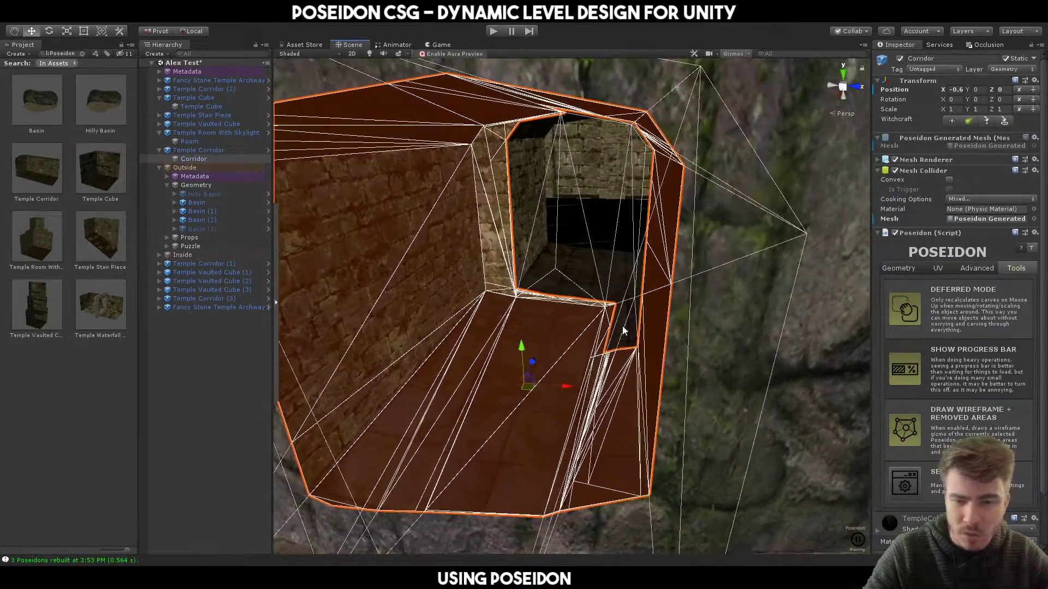
{"action": "left_click_drag", "start_coordinate": [567, 386], "coordinate": [749, 303]}
{"action": "right_click_drag", "start_coordinate": [750, 303], "coordinate": [655, 294]}
{"action": "scroll", "coordinate": [660, 303], "scroll_direction": "up", "scroll_amount": 3}
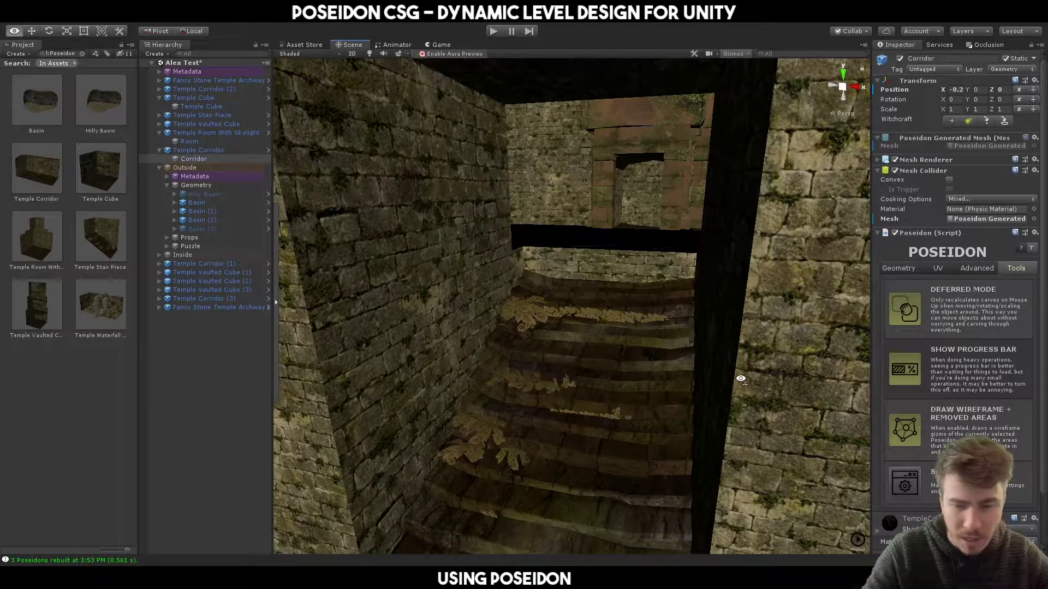
{"action": "left_click", "coordinate": [611, 382]}
{"action": "left_click_drag", "start_coordinate": [612, 381], "coordinate": [618, 293], "text": "alt"}
{"action": "right_click_drag", "start_coordinate": [622, 231], "coordinate": [617, 219]}
{"action": "left_click", "coordinate": [604, 287], "text": "shift"}
{"action": "right_click_drag", "start_coordinate": [652, 295], "coordinate": [633, 279]}
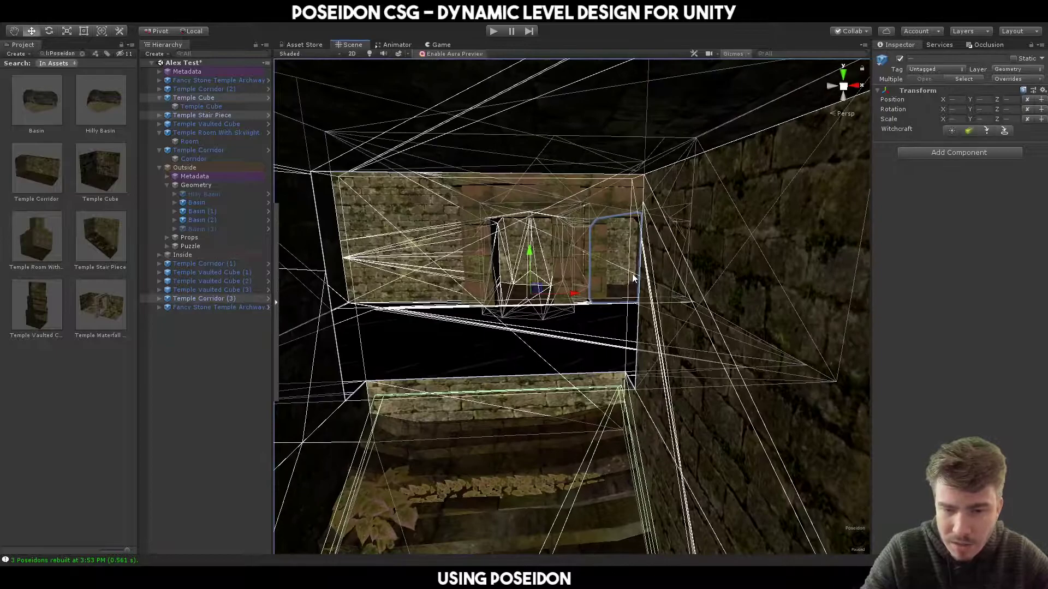
{"action": "left_click", "coordinate": [593, 260], "text": "shift"}
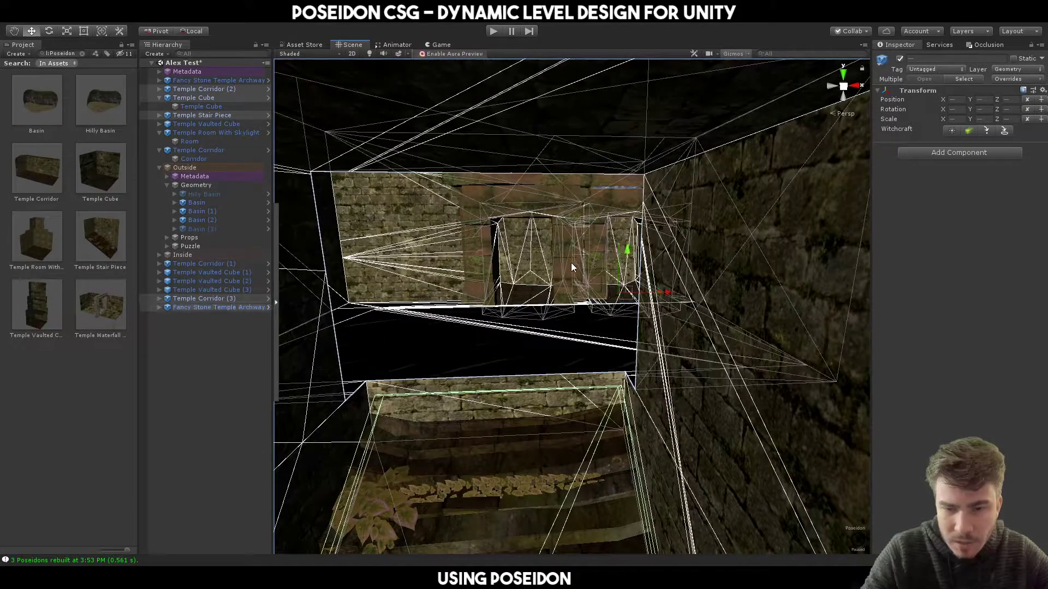
{"action": "left_click", "coordinate": [567, 263], "text": "shift"}
{"action": "right_click_drag", "start_coordinate": [567, 303], "coordinate": [544, 343]}
- Move Temple Corridor (3) together with its archway away from the neighbouring opening and rotate both about 5.3° around Y
{"action": "left_click", "coordinate": [558, 309]}
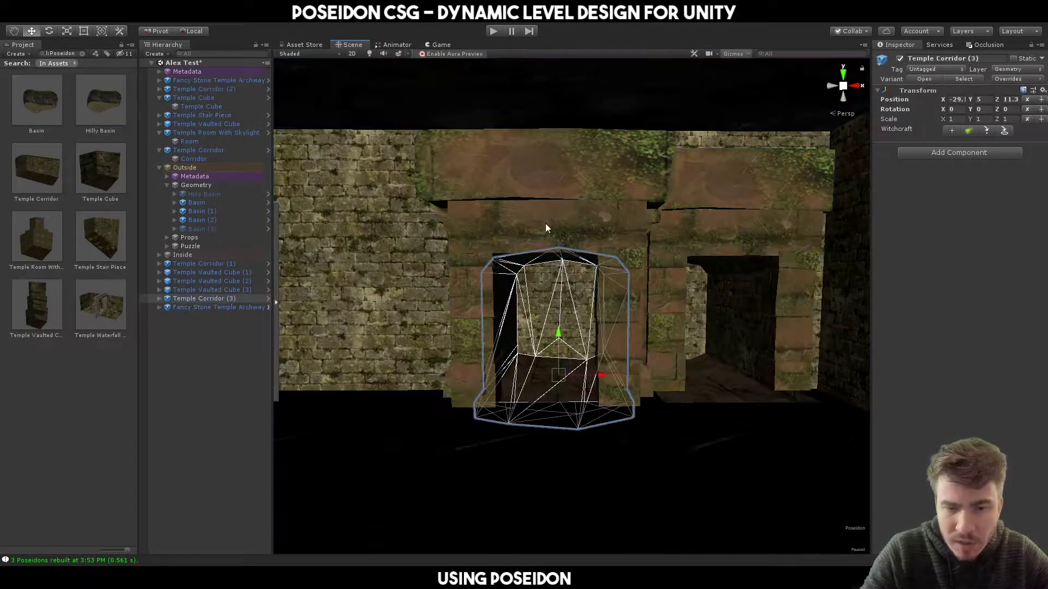
{"action": "left_click_drag", "start_coordinate": [584, 395], "coordinate": [413, 393]}
{"action": "mouse_move", "coordinate": [414, 393]}
{"action": "right_mouse_down"}
{"action": "mouse_move", "coordinate": [388, 393]}
{"action": "mouse_move", "coordinate": [418, 394]}
{"action": "right_mouse_up"}
{"action": "key", "text": "e"}
{"action": "left_click_drag", "start_coordinate": [604, 356], "coordinate": [610, 378]}
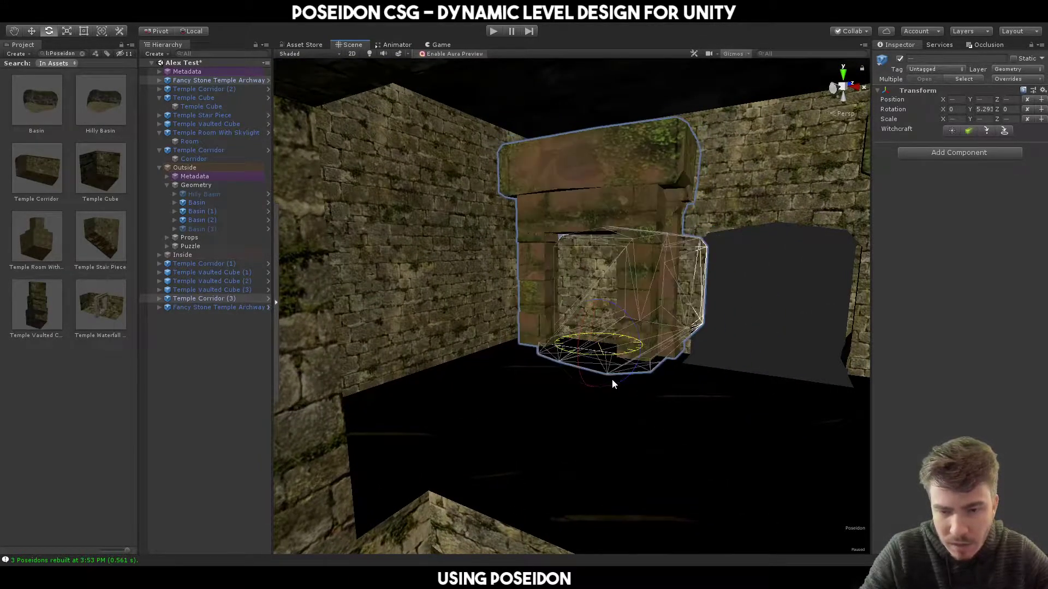
- Resume the paused Poseidon processing to rebuild the carving around the moved corridor and archway
{"action": "left_click", "coordinate": [858, 541]}
{"action": "right_click_drag", "start_coordinate": [657, 377], "coordinate": [633, 428]}
{"action": "right_click_drag", "start_coordinate": [848, 525], "coordinate": [622, 366]}
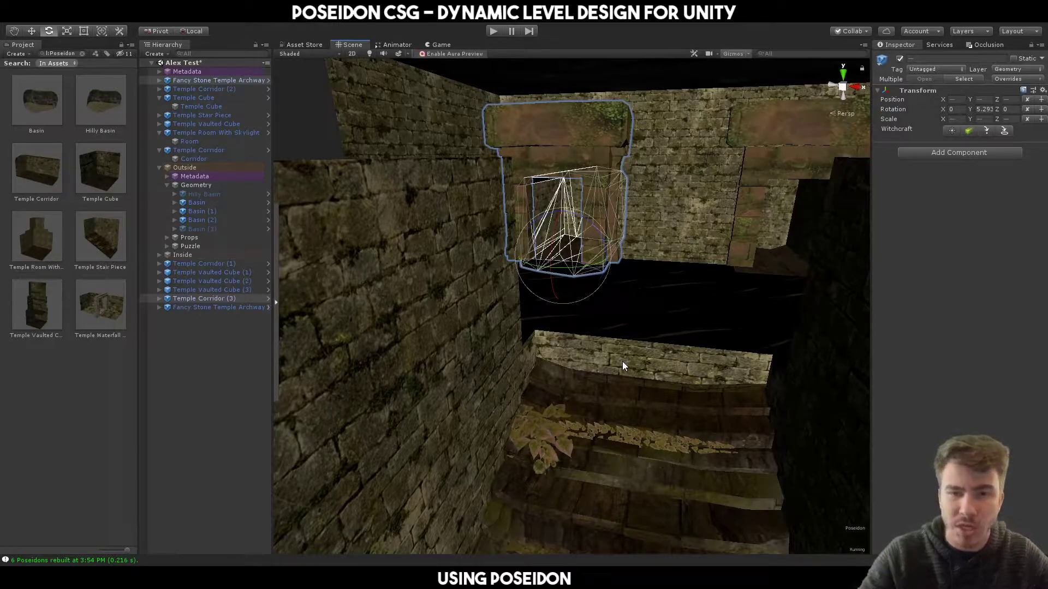
- Deactivate the Temple Stone Door in the outside puzzle group to open the way into the temple
{"action": "right_click_drag", "start_coordinate": [601, 321], "coordinate": [560, 360]}
{"action": "left_click", "coordinate": [574, 290]}
{"action": "left_click", "coordinate": [549, 412], "text": "shift"}
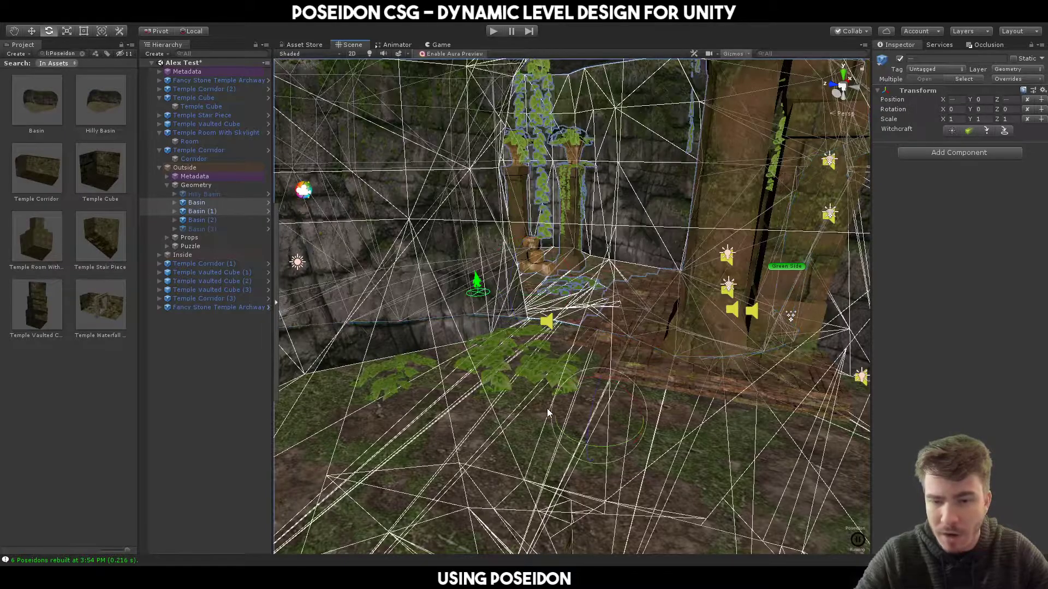
{"action": "right_click_drag", "start_coordinate": [670, 225], "coordinate": [691, 322]}
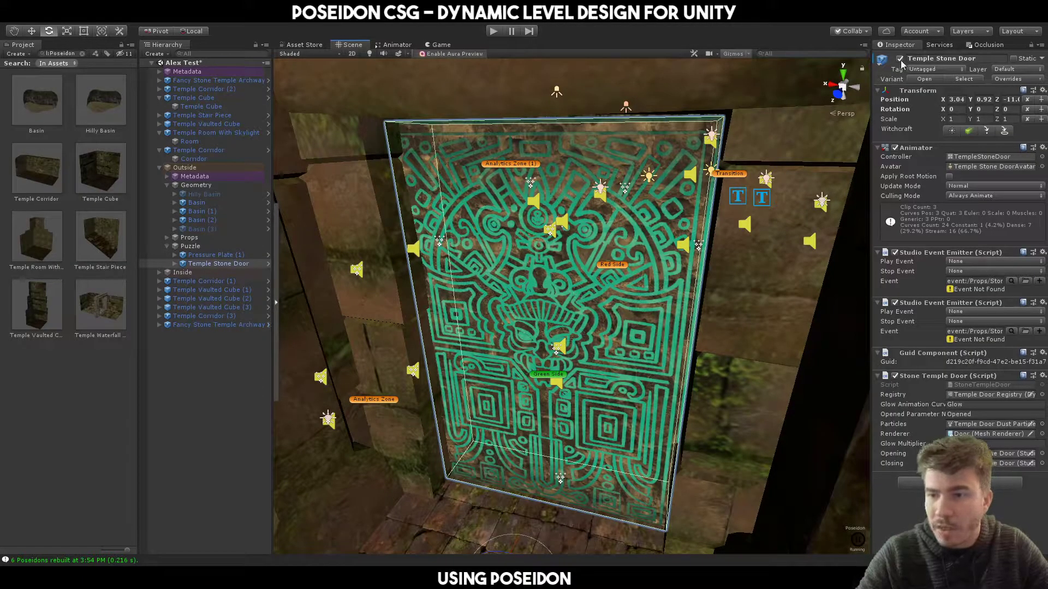
{"action": "left_click", "coordinate": [900, 58]}
{"action": "right_click_drag", "start_coordinate": [682, 256], "coordinate": [888, 349]}
{"action": "right_click_drag", "start_coordinate": [546, 398], "coordinate": [507, 434]}
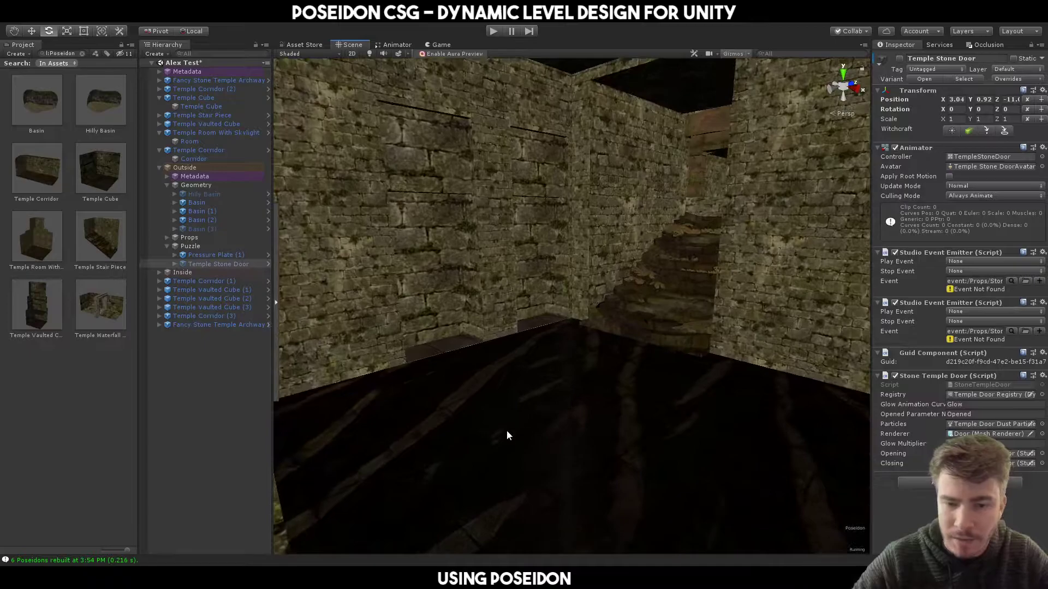